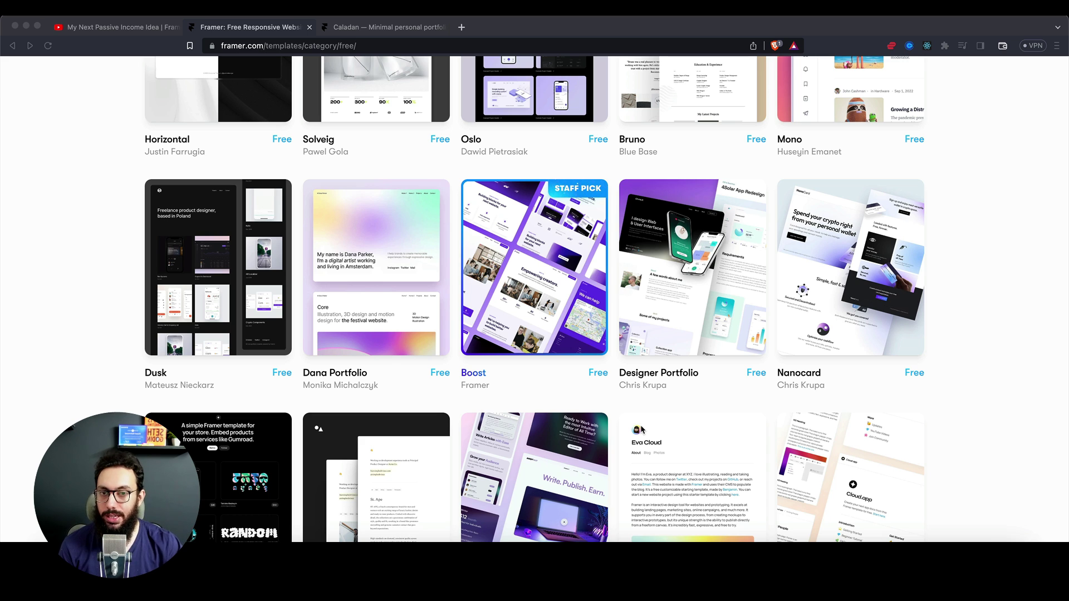
Step: Switch to the YouTube tab with 'My Next Passive Income Idea | Framer Templates Themes'
left_click(143, 29)
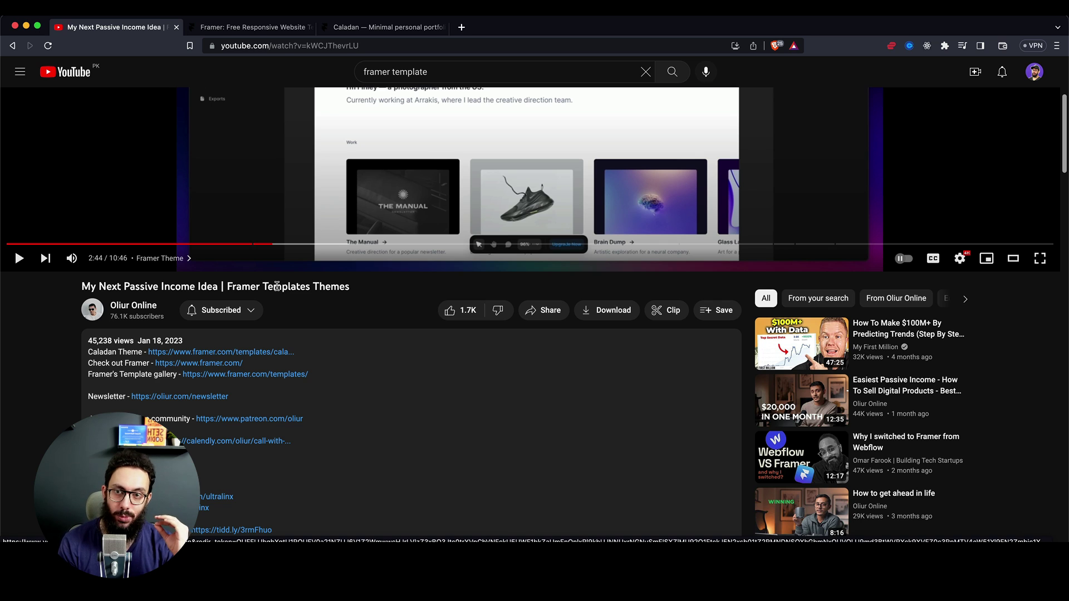
Step: Open the Caladan template's live preview and scroll through its homepage
key("super+3")
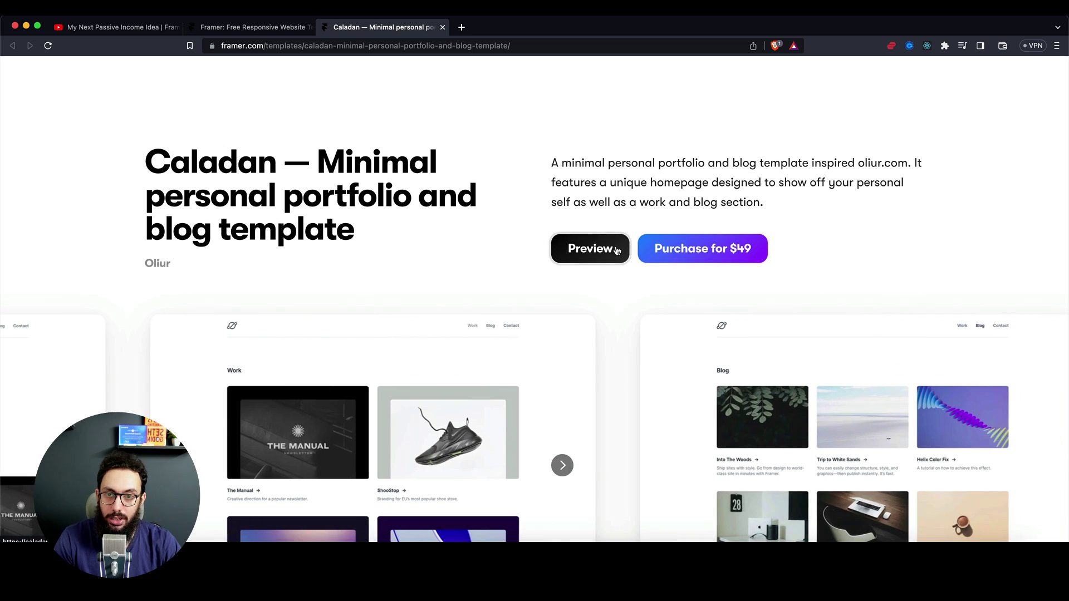
left_click(613, 249)
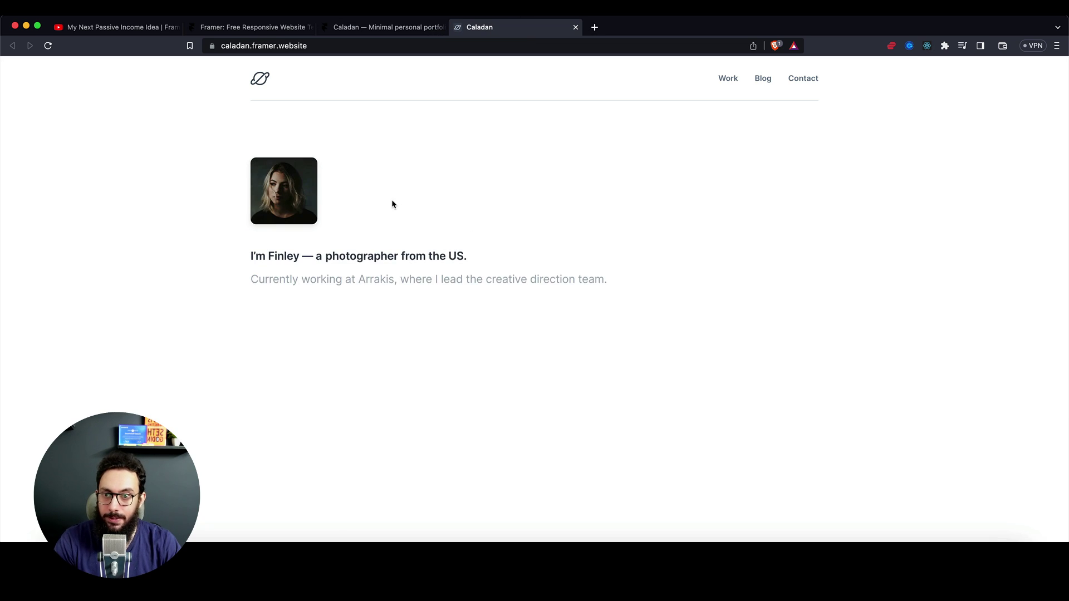
scroll(397, 202, "down", 2)
scroll(402, 207, "down", 3)
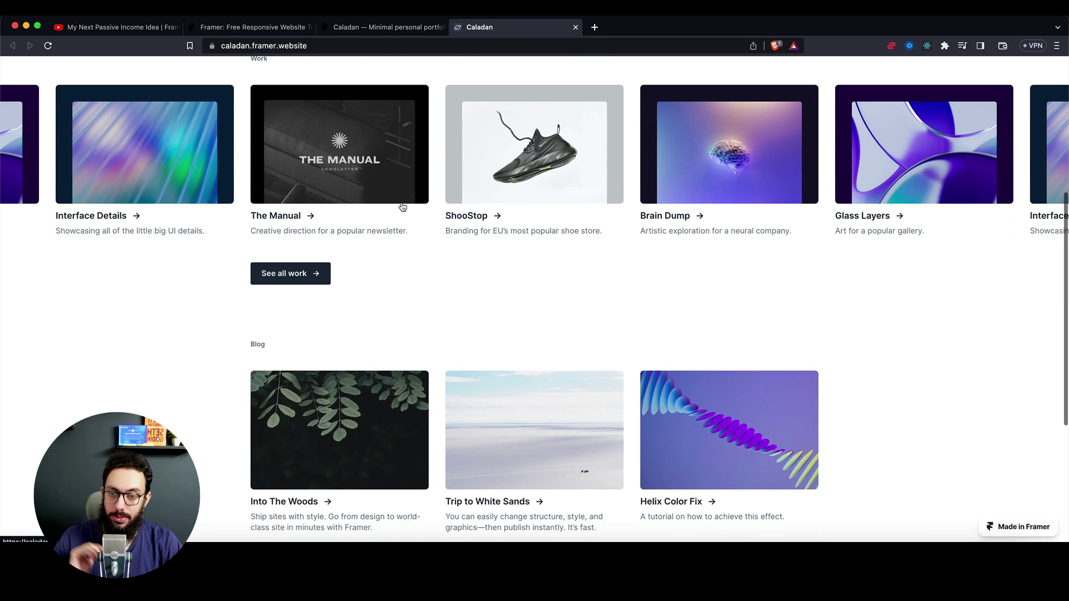
scroll(403, 207, "up", 5)
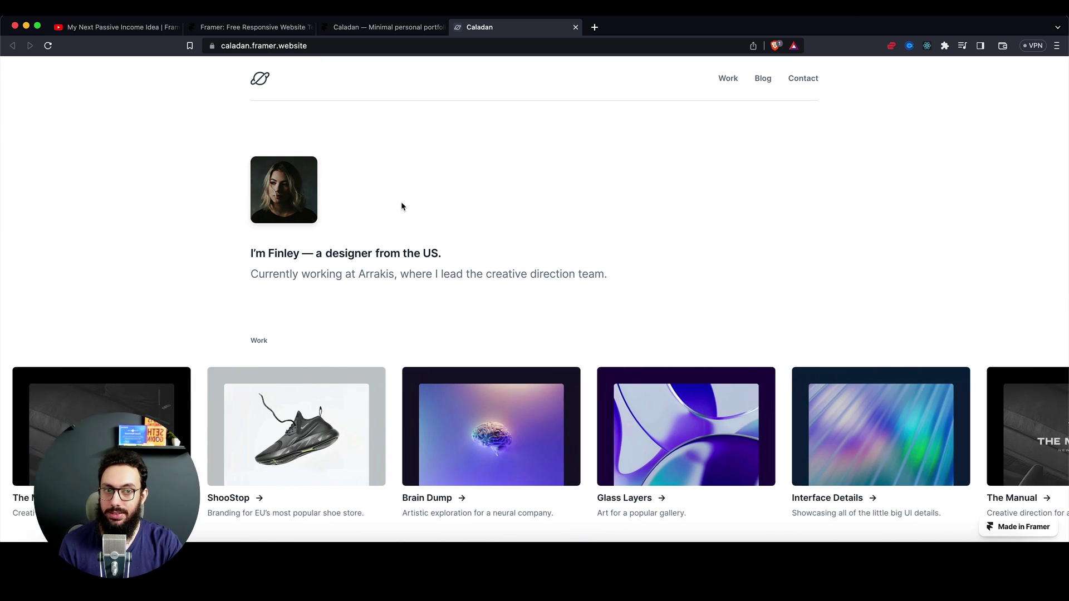
scroll(403, 207, "down", 3)
scroll(402, 207, "up", 3)
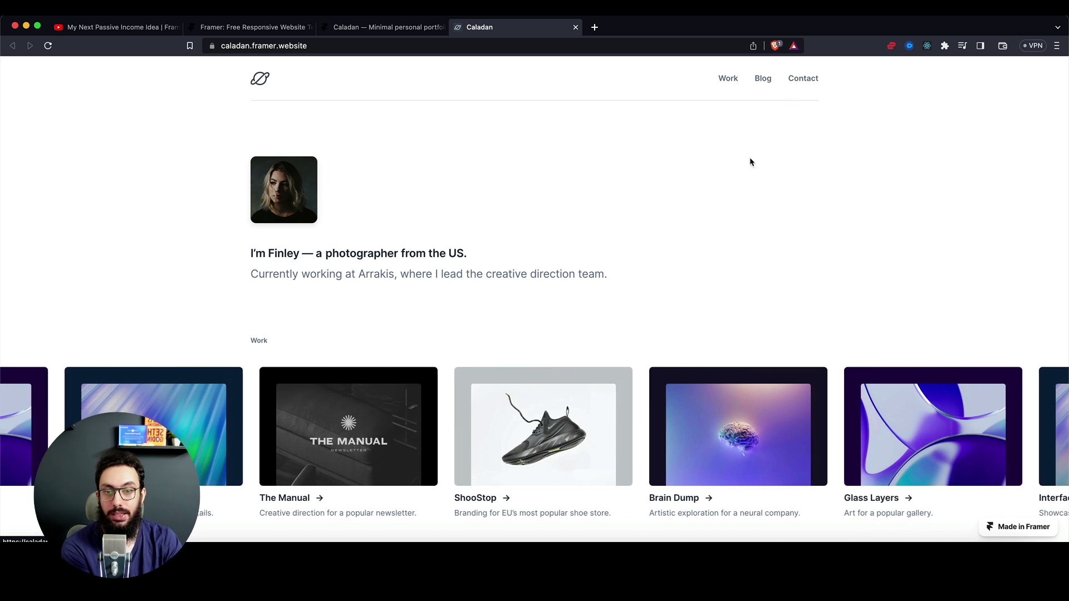
scroll(741, 166, "down", 4)
scroll(737, 167, "up", 3)
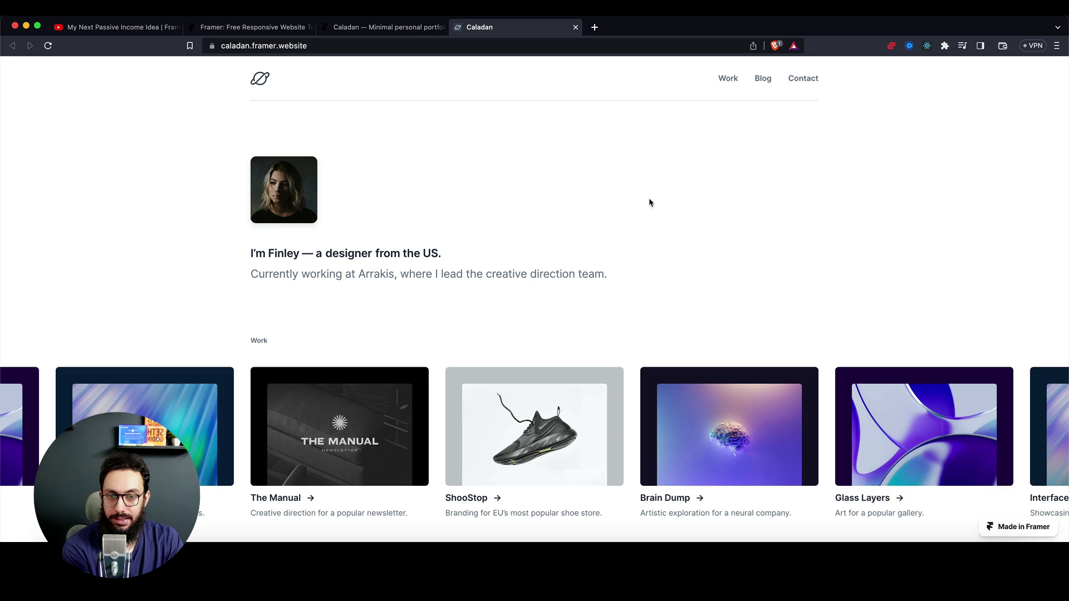
scroll(649, 200, "down", 6)
scroll(592, 232, "down", 3)
scroll(600, 246, "up", 10)
scroll(824, 115, "down", 8)
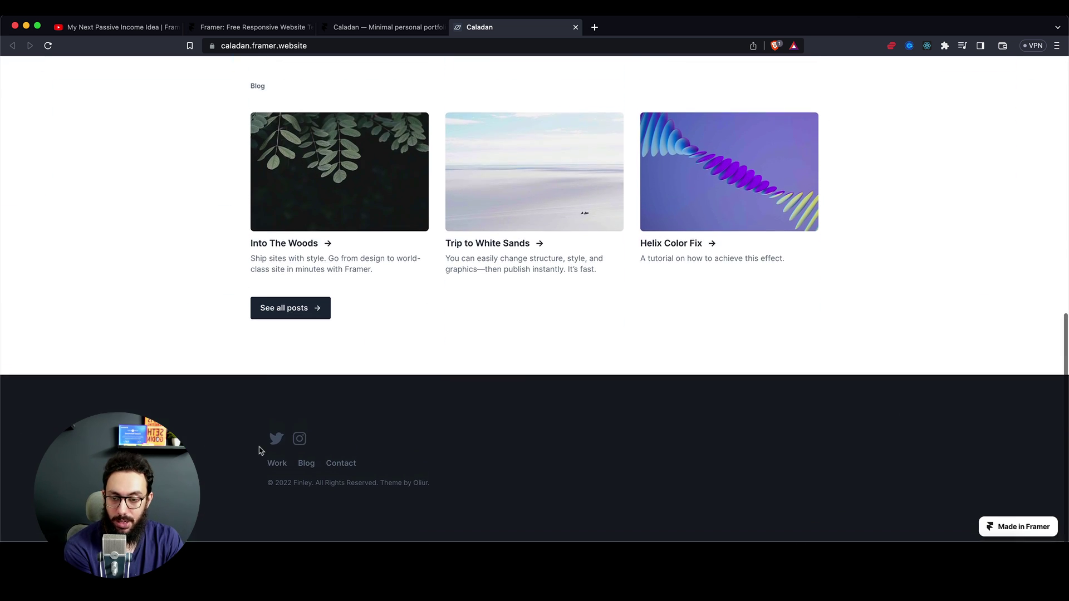
scroll(575, 355, "up", 10)
scroll(574, 355, "down", 1)
Step: Browse the template's Blog and Work pages
left_click(762, 79)
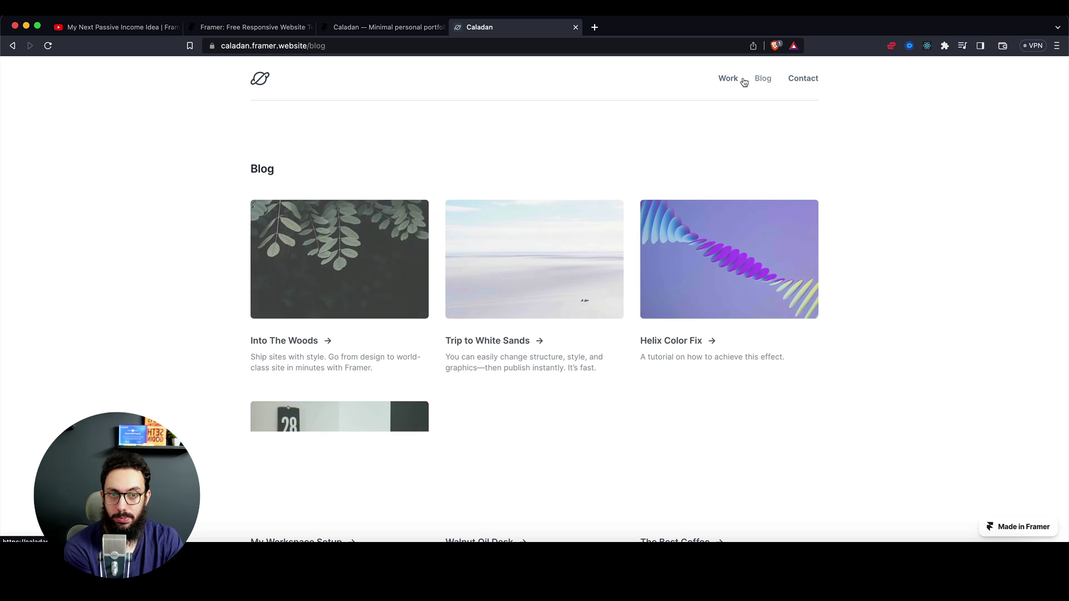
scroll(624, 221, "down", 5)
scroll(625, 220, "up", 5)
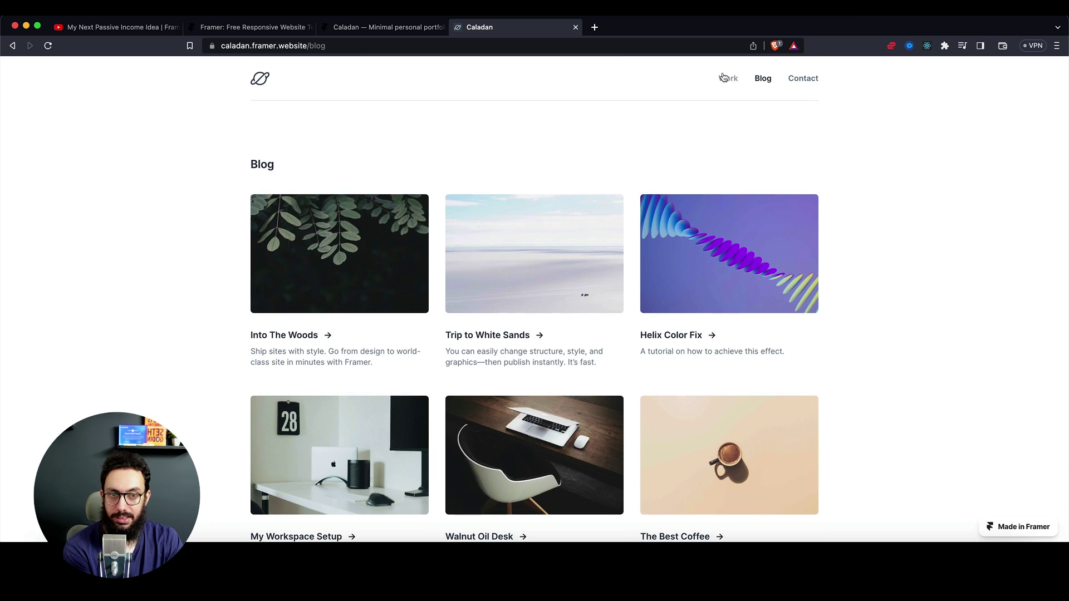
left_click(724, 80)
scroll(724, 81, "down", 5)
scroll(818, 82, "up", 5)
Step: Open the Contact page and try the form's Email and Message fields
left_click(807, 79)
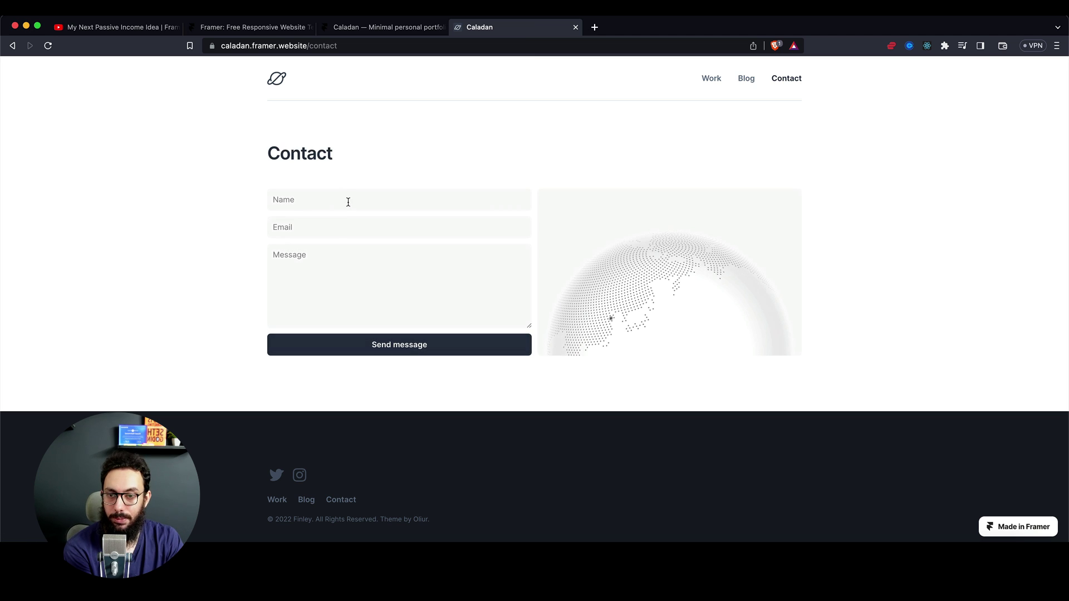
left_click(336, 229)
left_click(336, 284)
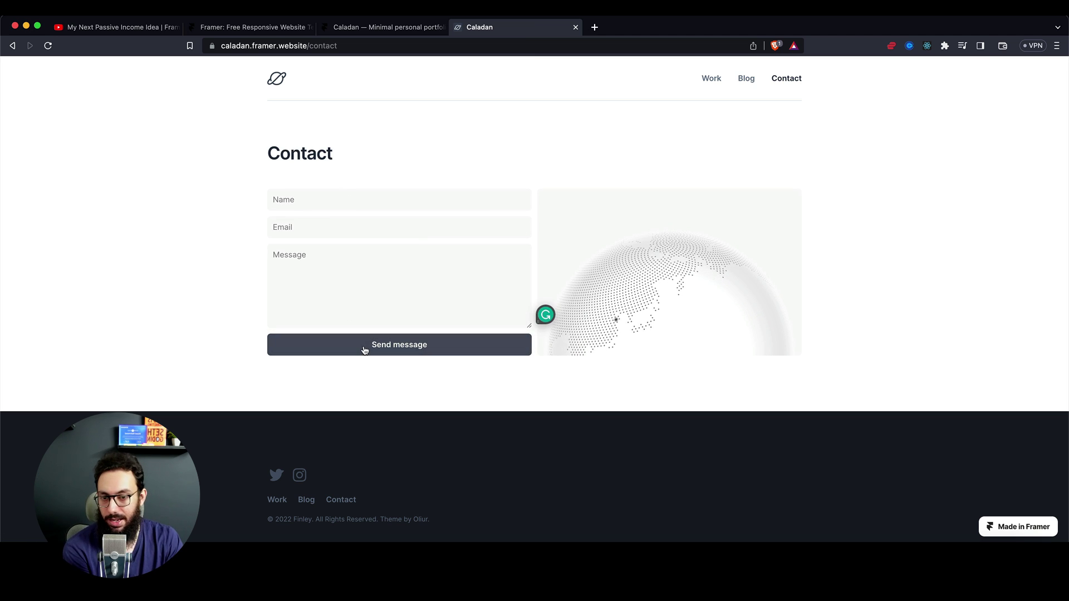
left_click(780, 265)
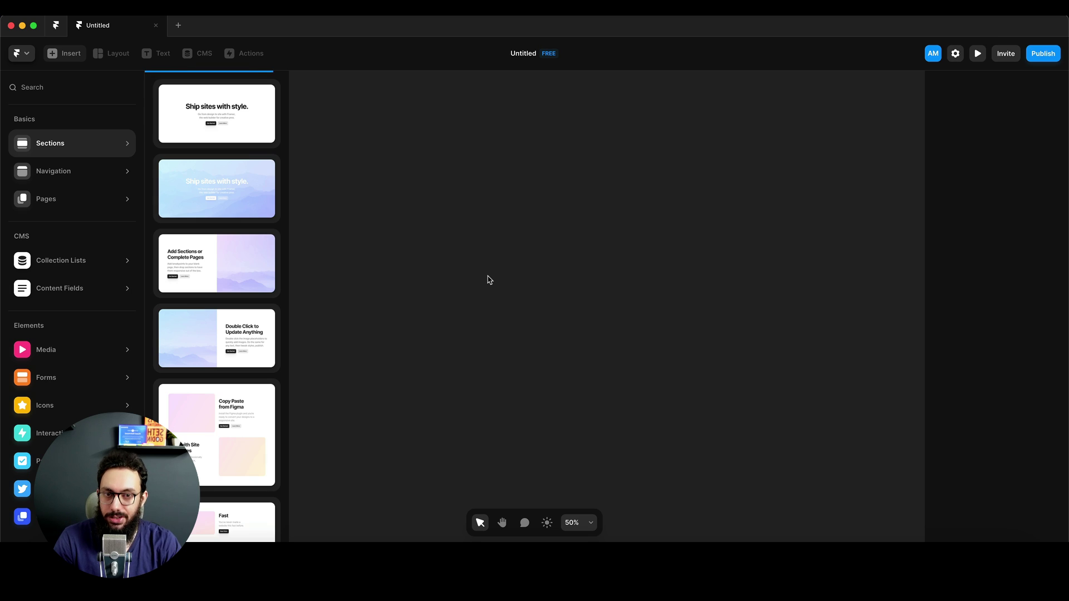
Step: Place a white Topbar navigation on the Desktop page and add the five-post sample Blog CMS collection
mouse_move(88, 172)
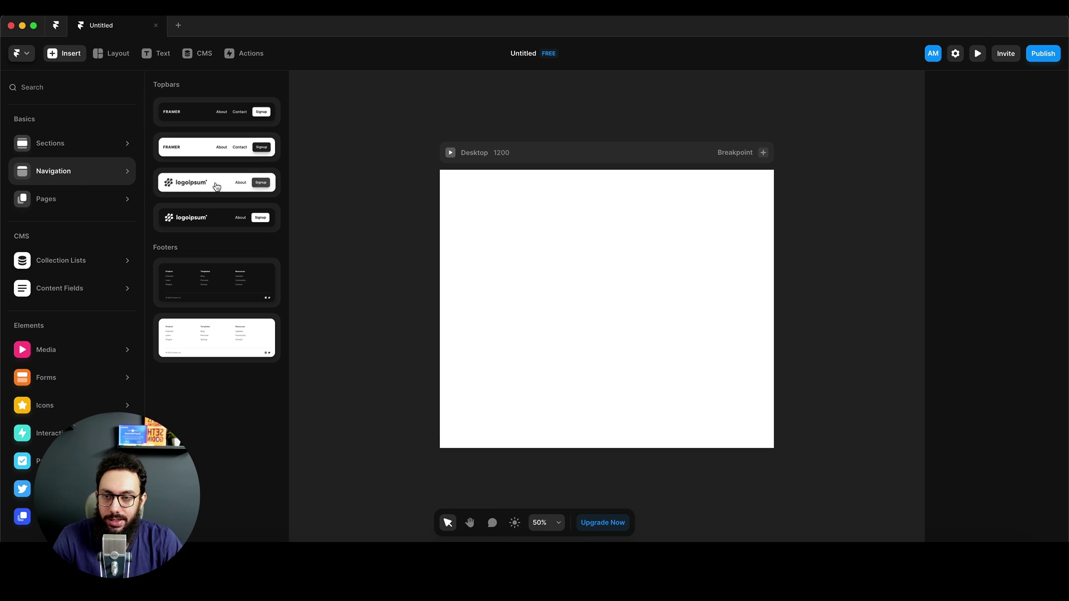
left_click_drag(254, 156, 489, 211)
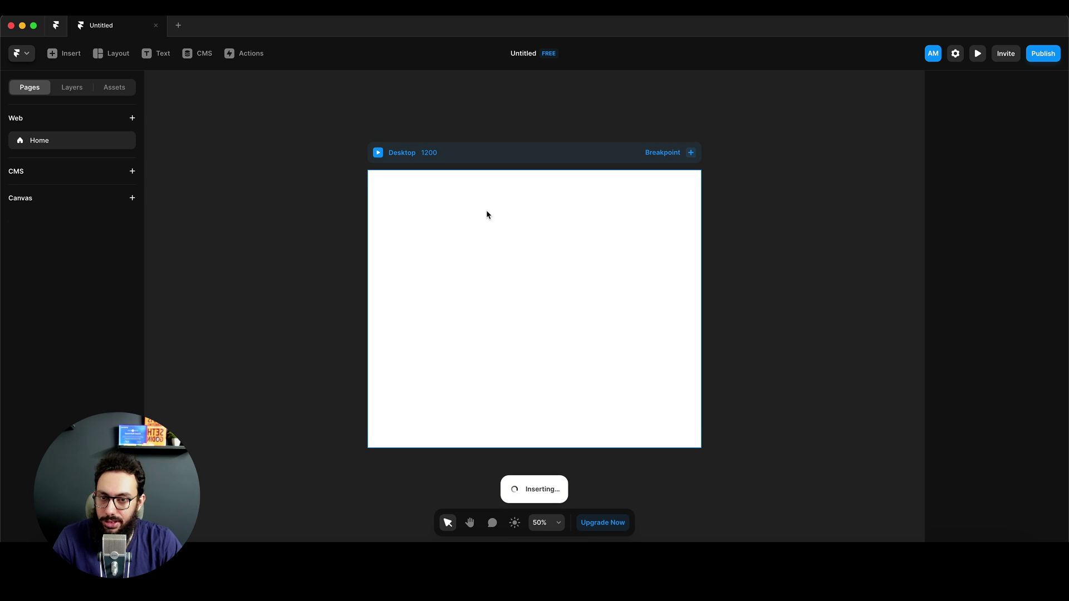
left_click(133, 171)
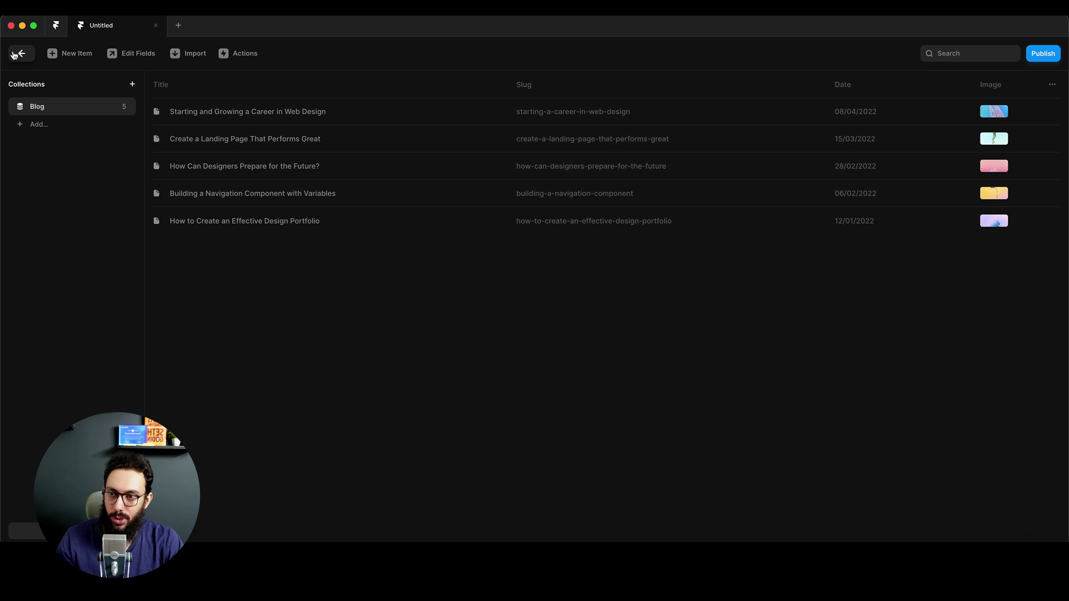
Step: Return to the new Blog page canvas and compare it with the Caladan Blog page
left_click(14, 54)
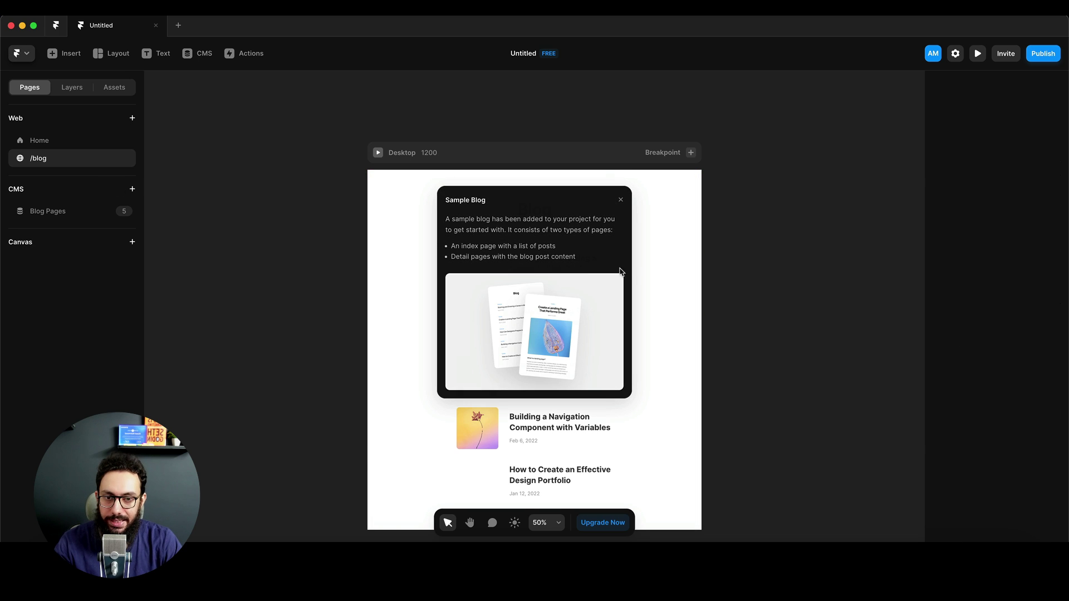
left_click(621, 199)
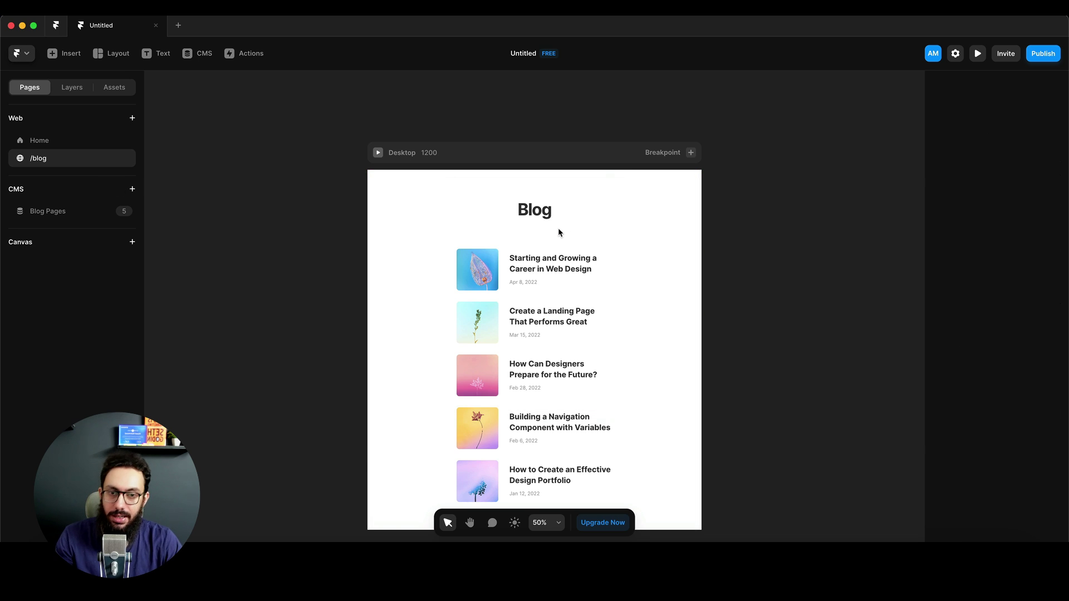
key("super+Tab")
left_click(763, 78)
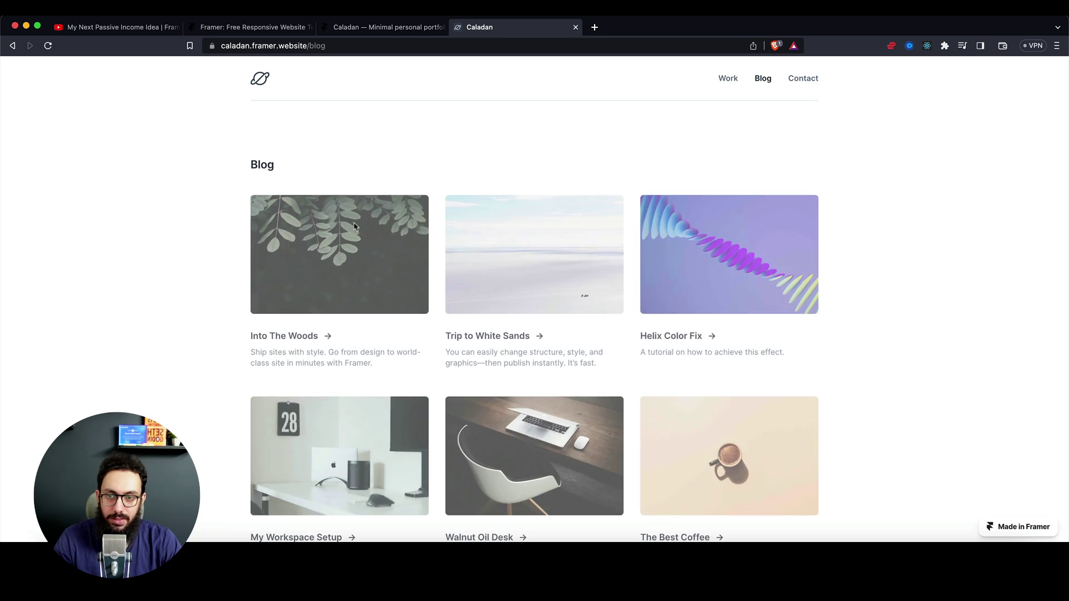
key("super+Tab")
left_click(532, 209)
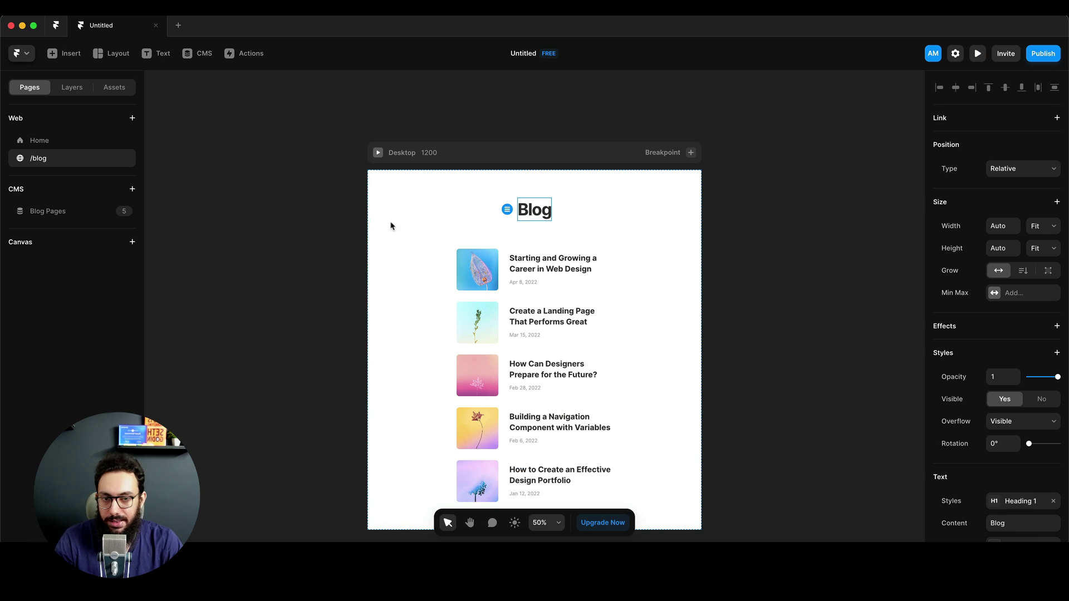
key("Escape")
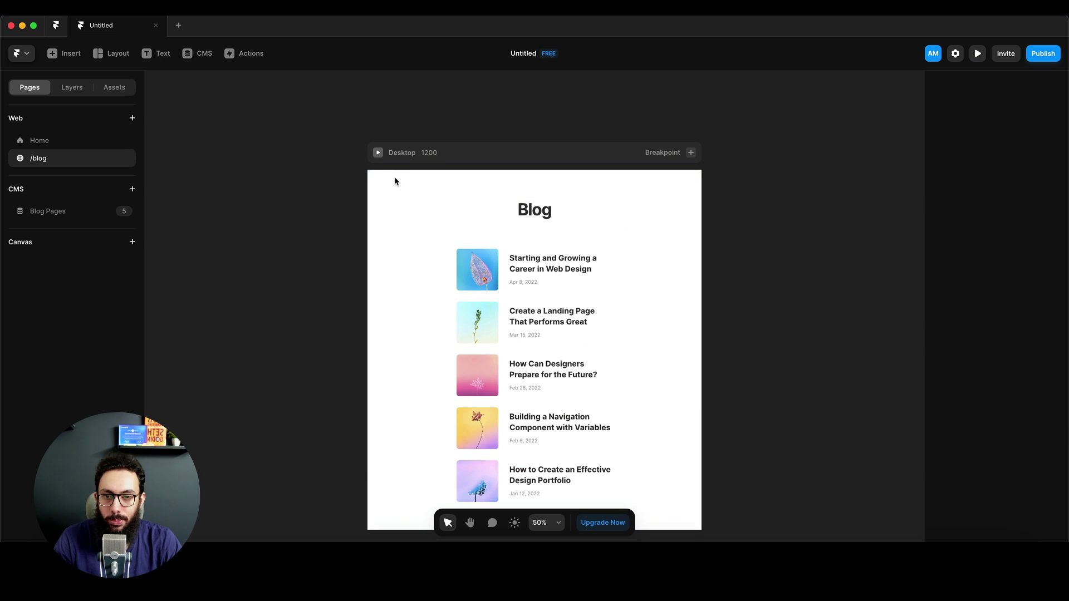
Step: Turn the CMS post list into a 3-column grid
left_click(508, 263)
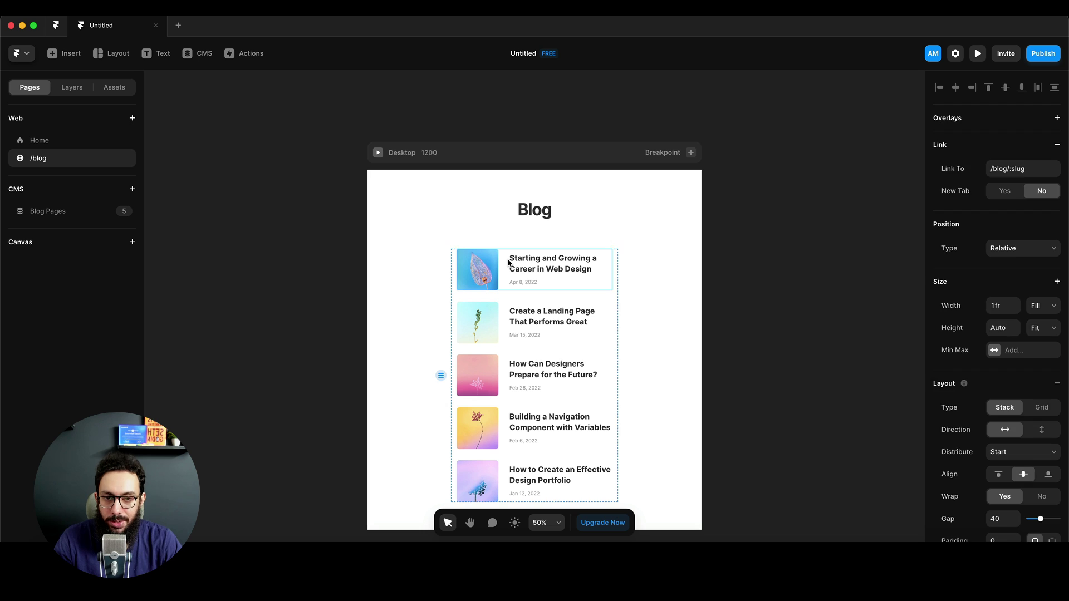
left_click(506, 301)
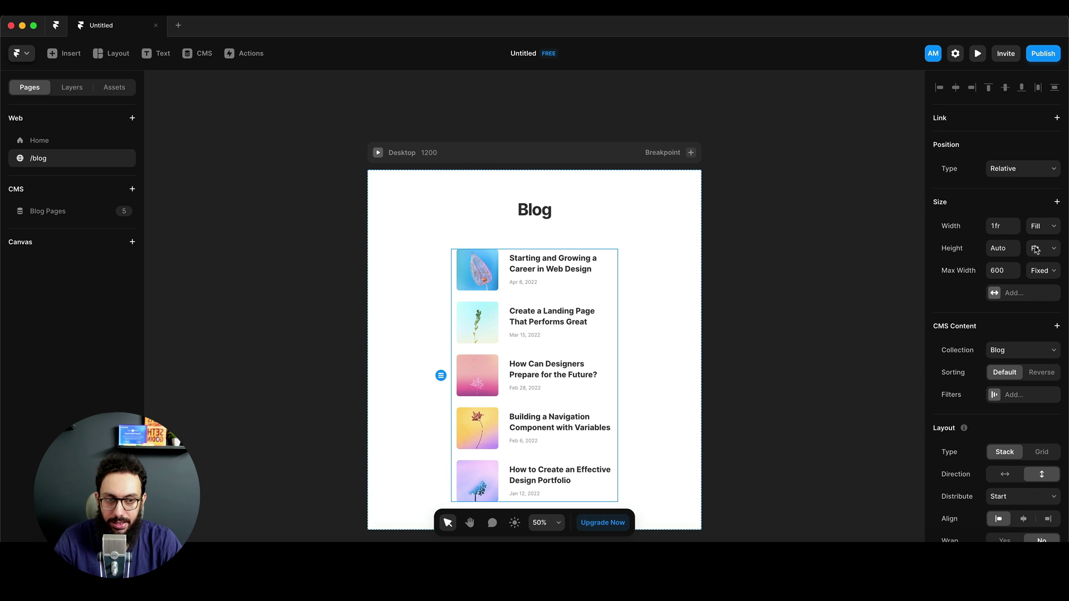
left_click(1041, 451)
left_click(997, 495)
key("cmd+a")
key("shift+Tab")
type("3")
key("Tab")
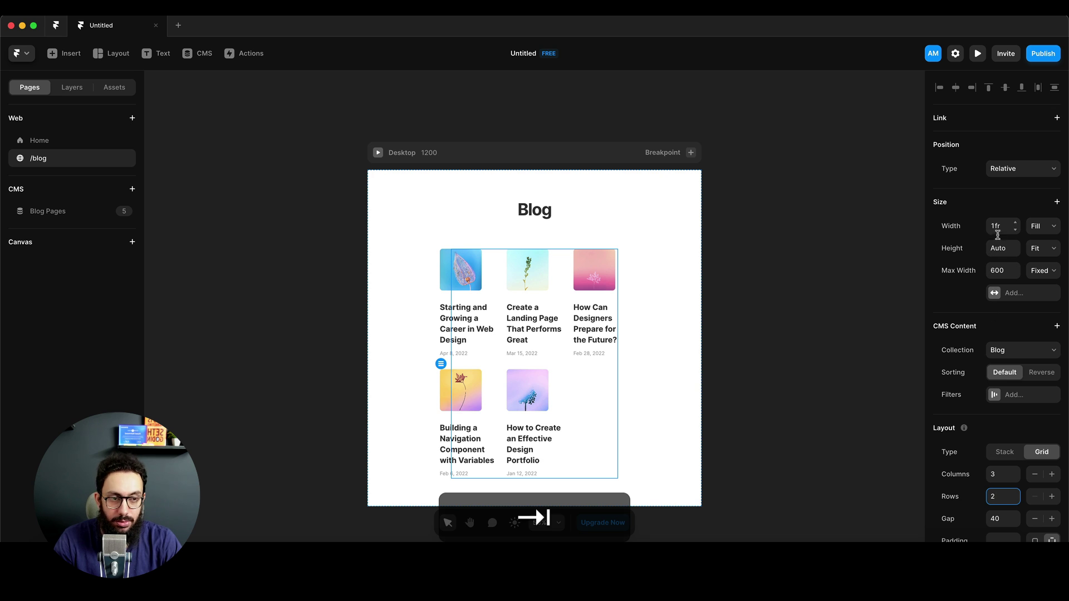
Step: Raise the post list's maximum width from 600 to 1000
left_click(998, 269)
key("super+a")
type("1000")
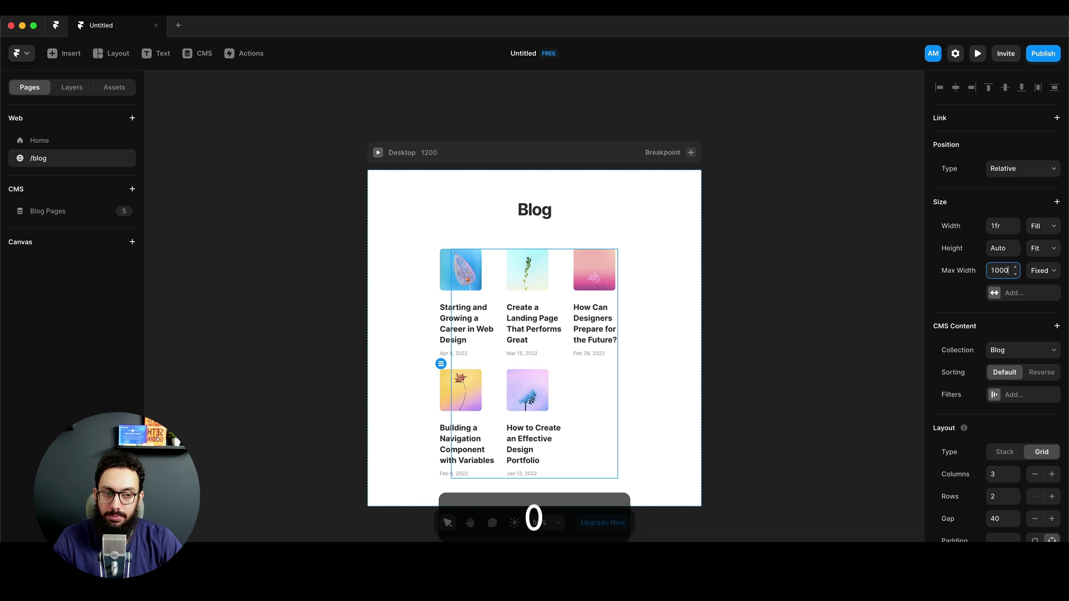
key("Return")
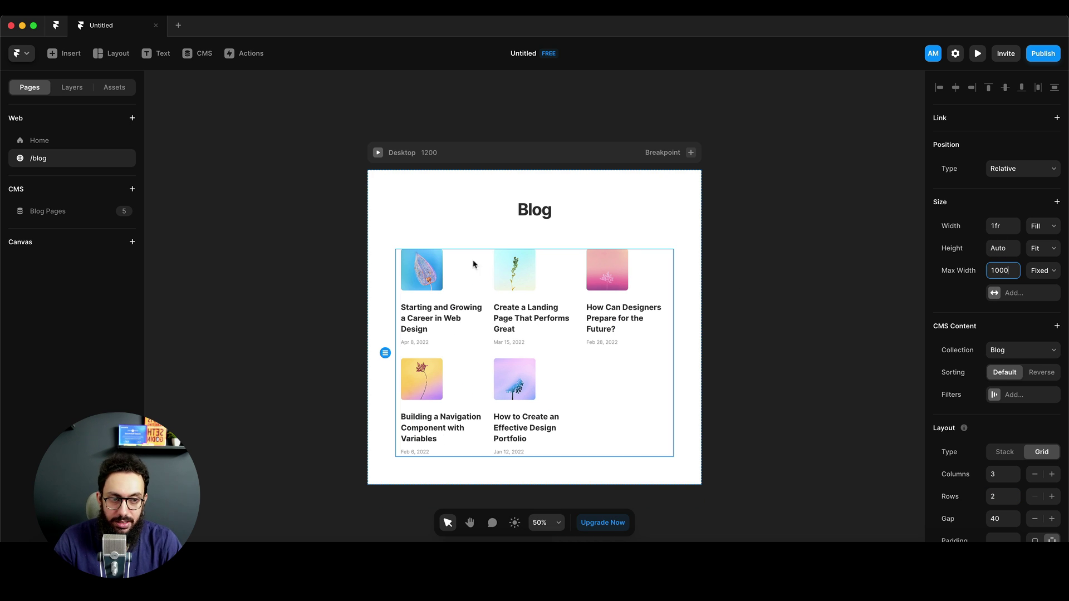
Step: Stack the blog card vertically and set its cover image width to 1fr
left_click(446, 281)
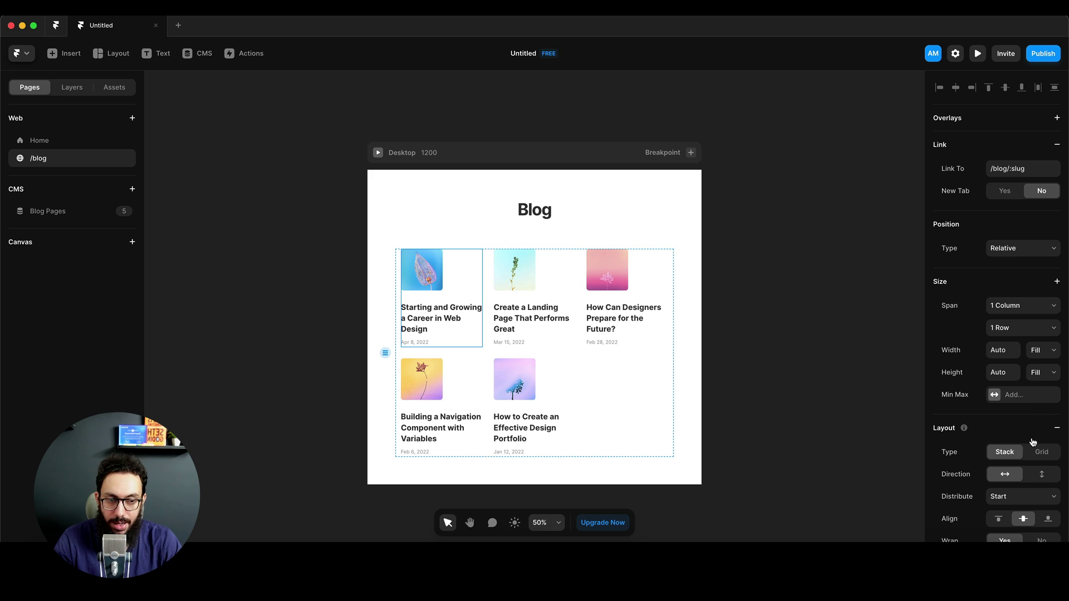
left_click(1041, 474)
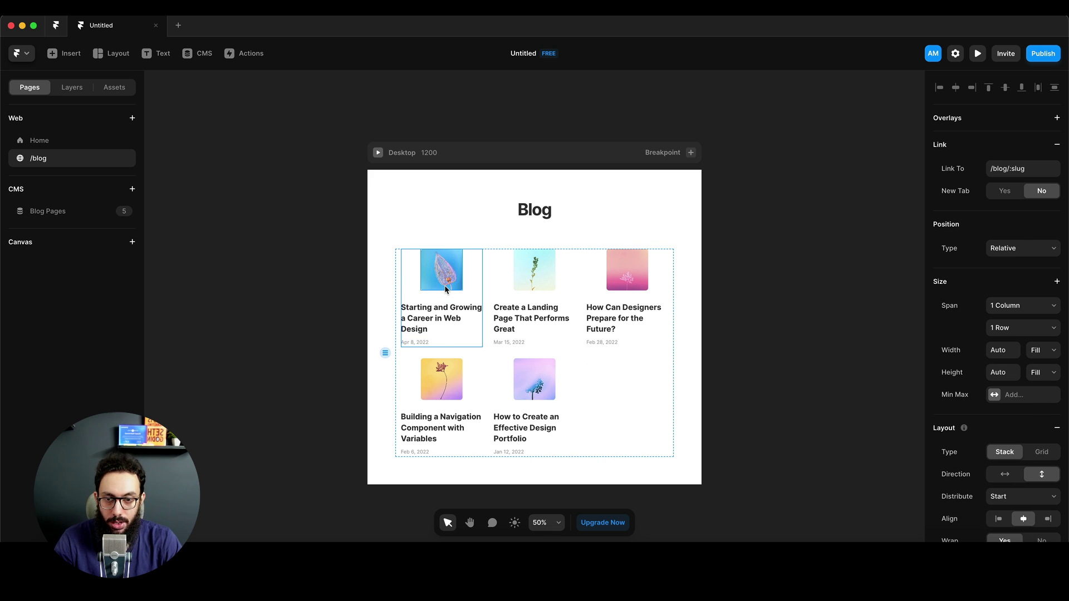
left_click(446, 287)
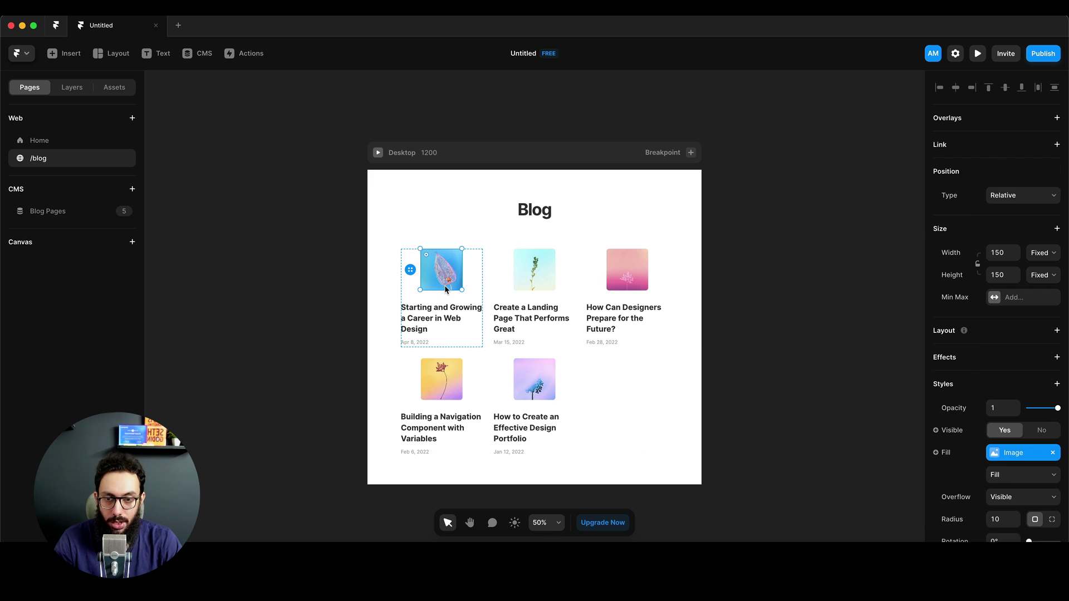
left_click(999, 253)
key("super+a")
type("1fr")
key("Return")
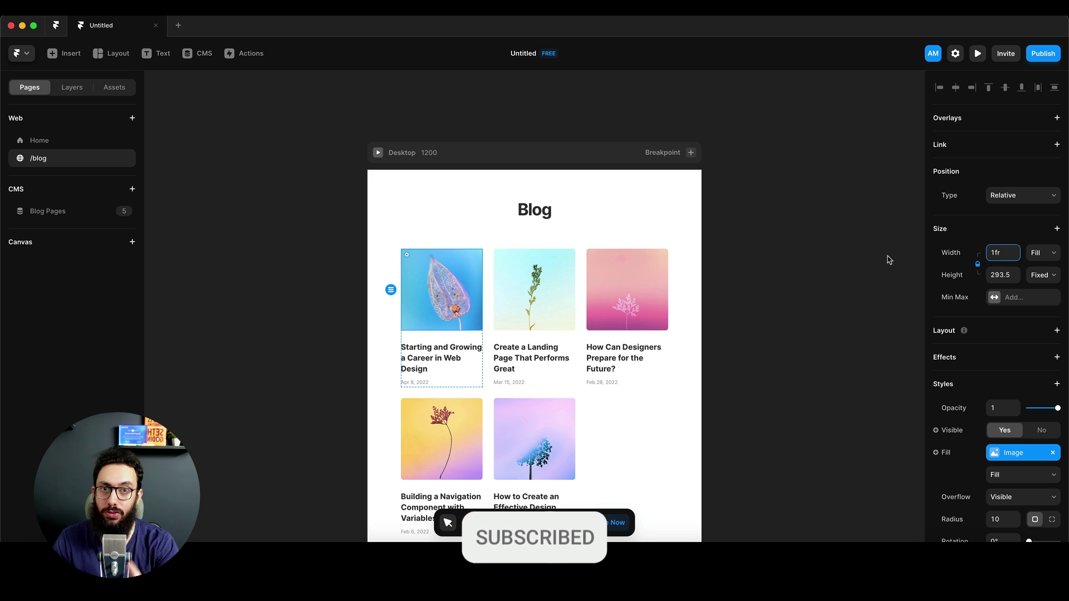
Step: Compare the result against the Caladan blog page
key("super+Tab")
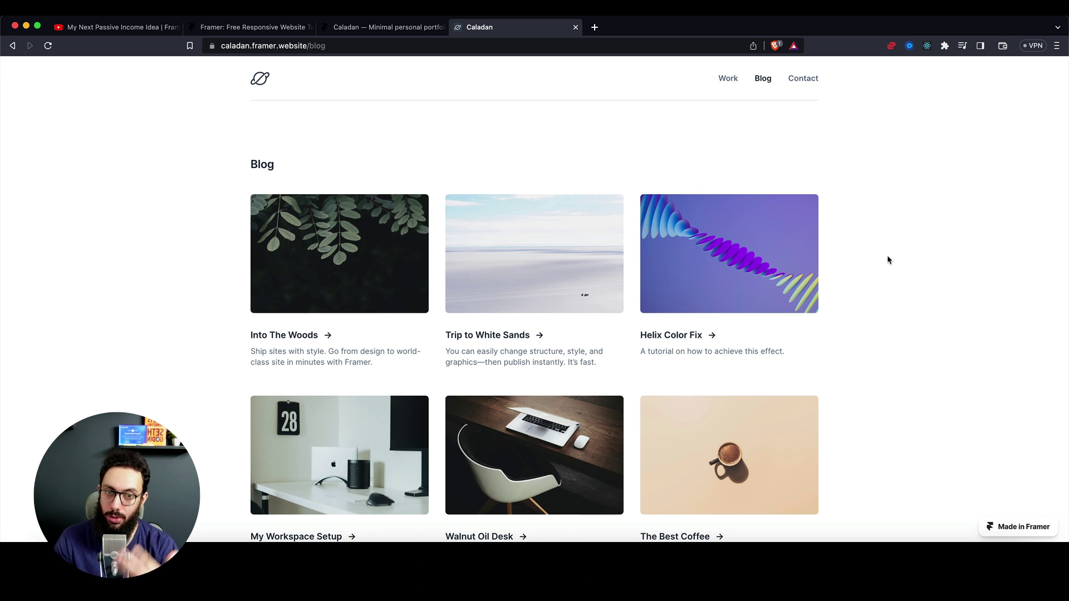
key("super+Tab")
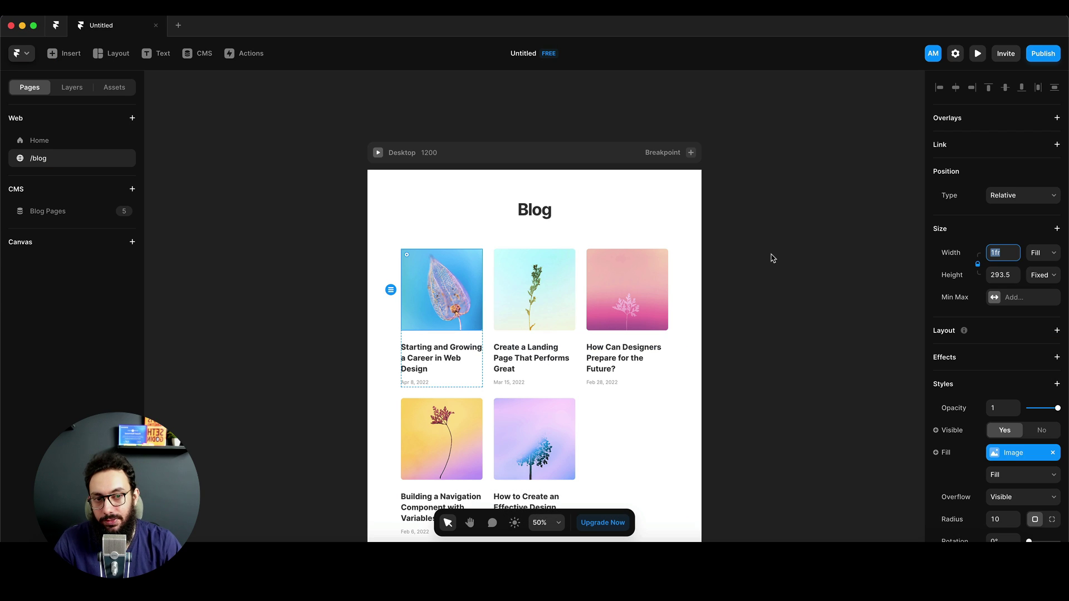
key("super+Tab")
key("super+Tab")
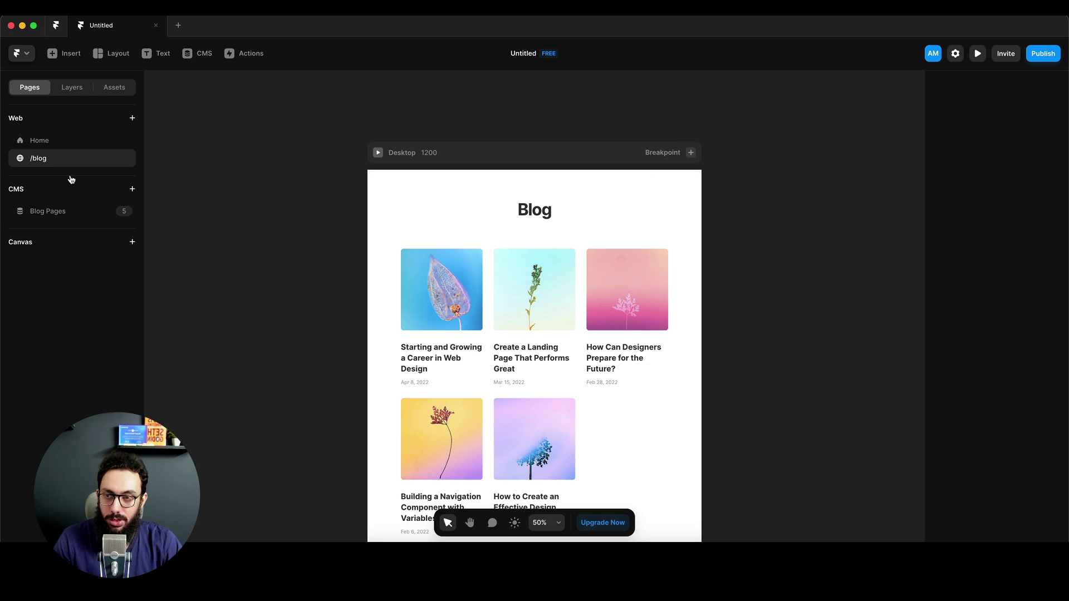
Step: Add a navigation bar to the top of the Blog page and set its top padding to 0
key("i")
mouse_move(78, 193)
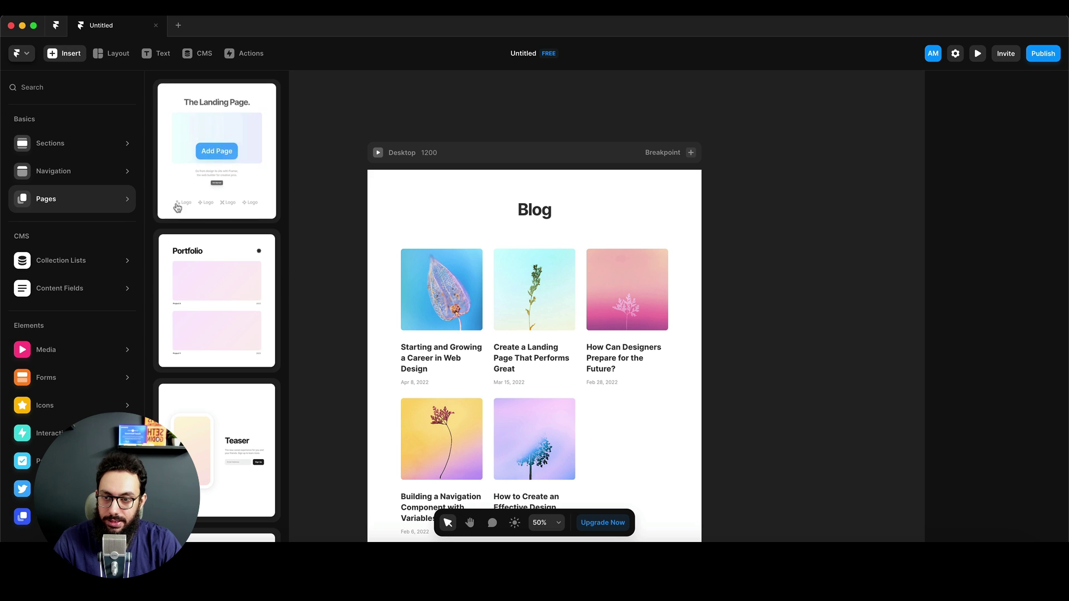
mouse_move(105, 173)
left_click_drag(270, 162, 521, 185)
left_click(997, 453)
type("0")
left_click(817, 234)
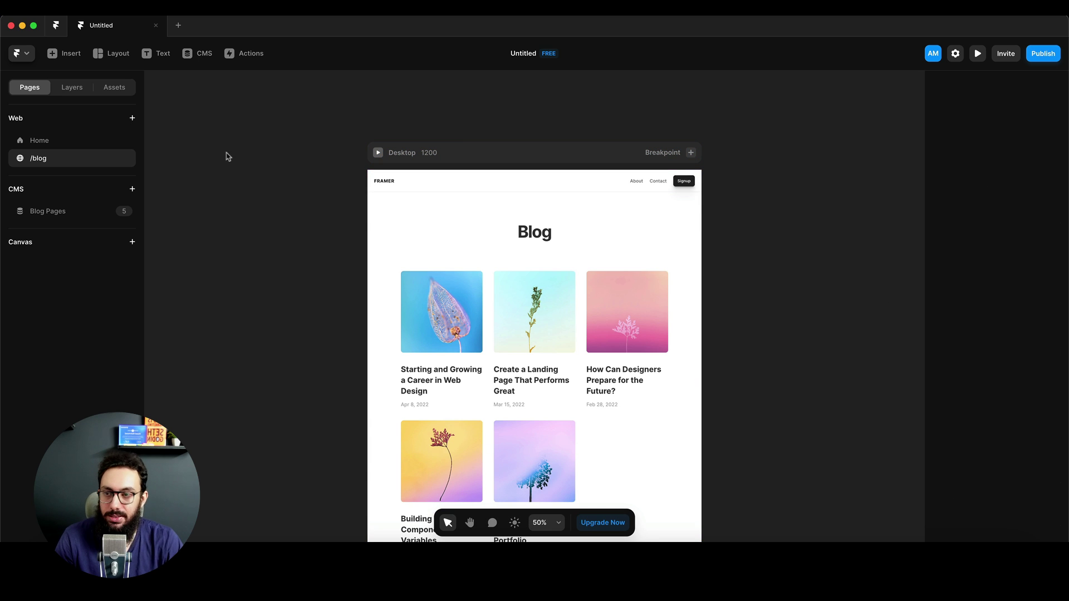
Step: Check the Caladan Blog and Work pages, then try a two-column grid and undo it
key("super+Tab")
scroll(337, 472, "down", 5)
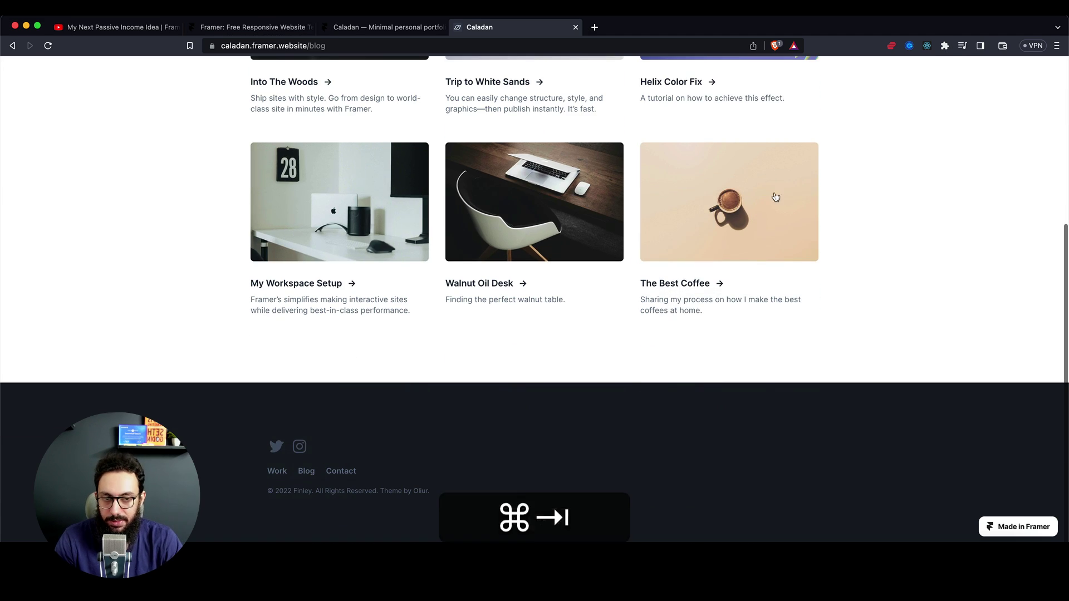
key("super+Tab")
key("super+Tab")
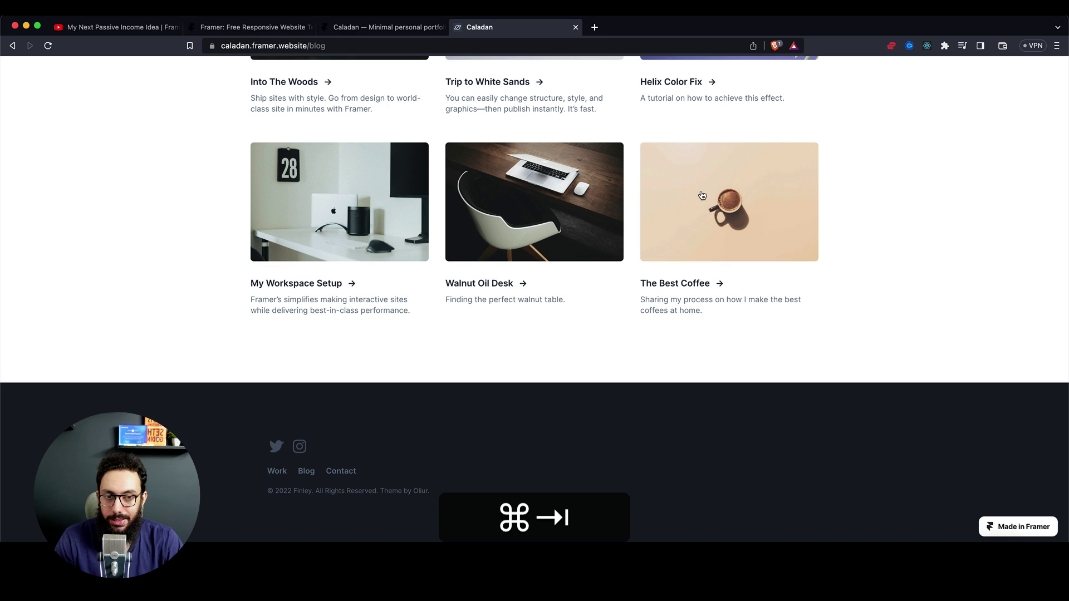
scroll(699, 190, "up", 10)
left_click(726, 79)
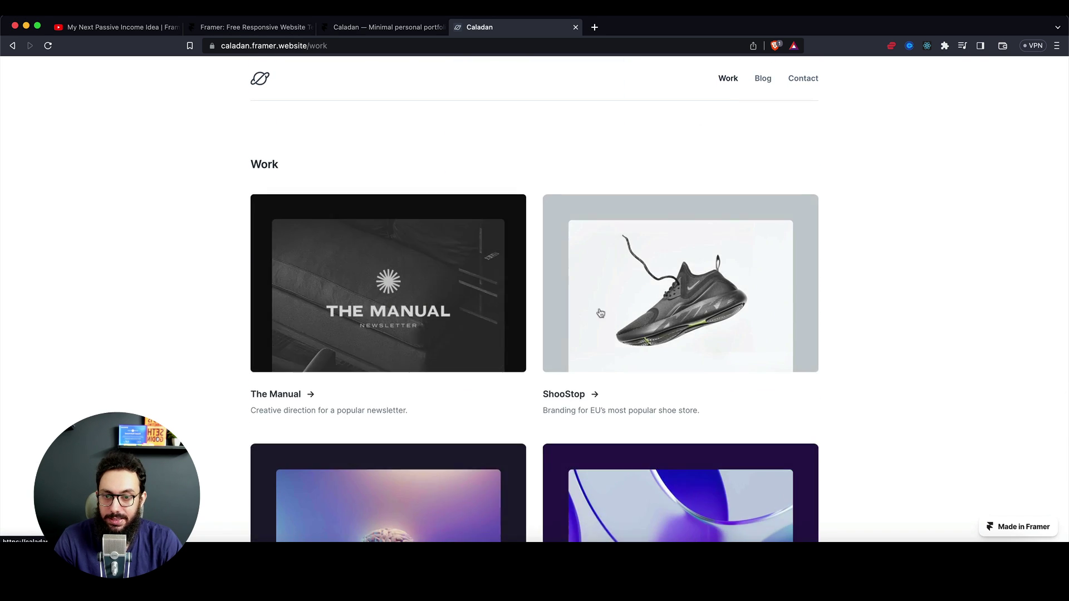
key("super+Tab")
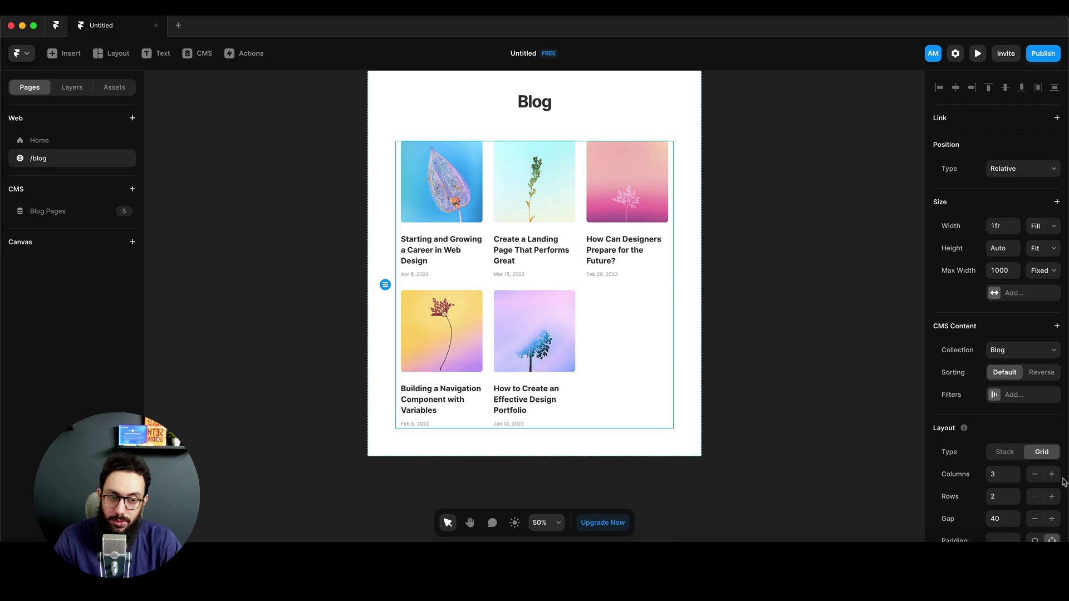
left_click(1014, 480)
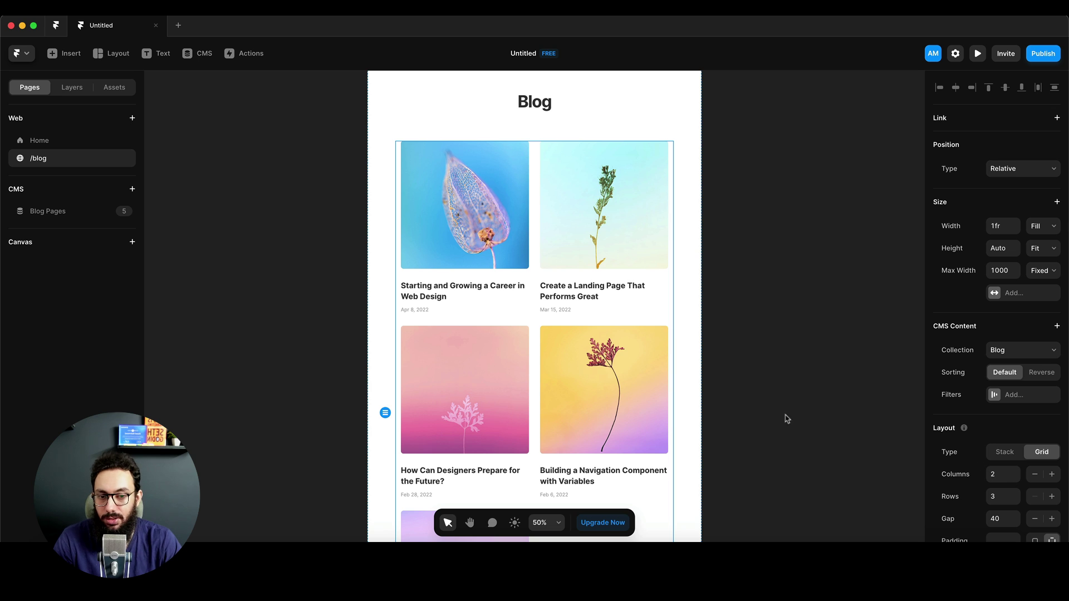
key("super+z")
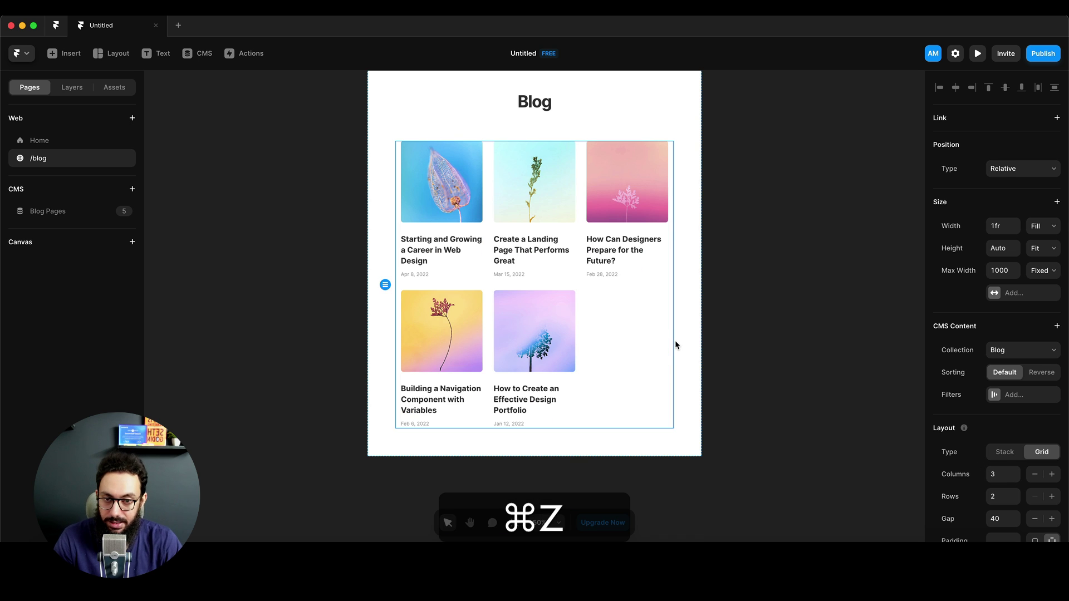
Step: On the Home page, insert Blog collection lists from the Insert panel
left_click(80, 143)
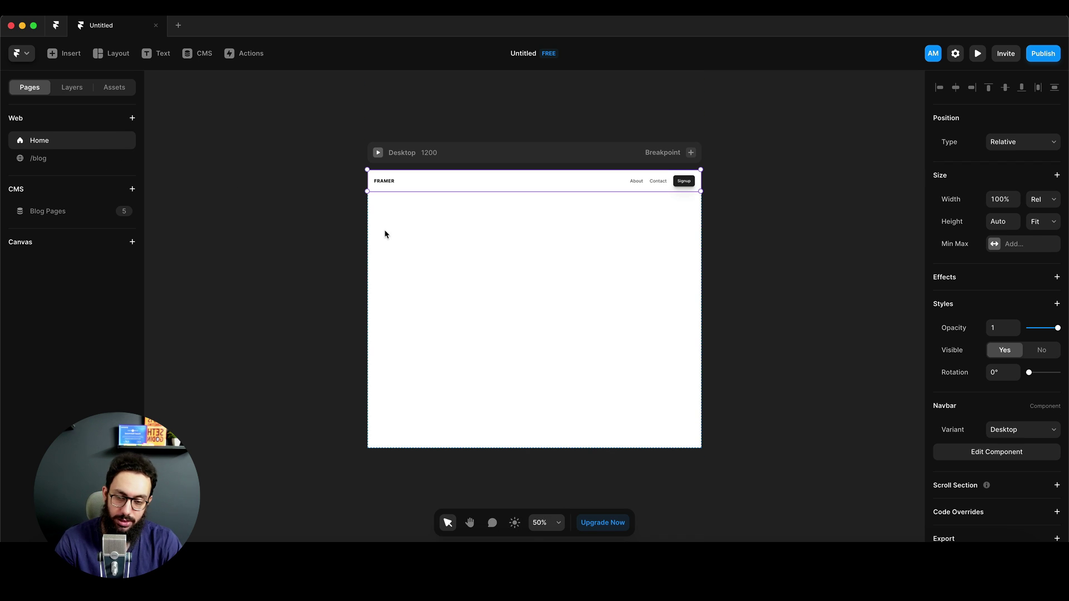
key("i")
left_click(112, 259)
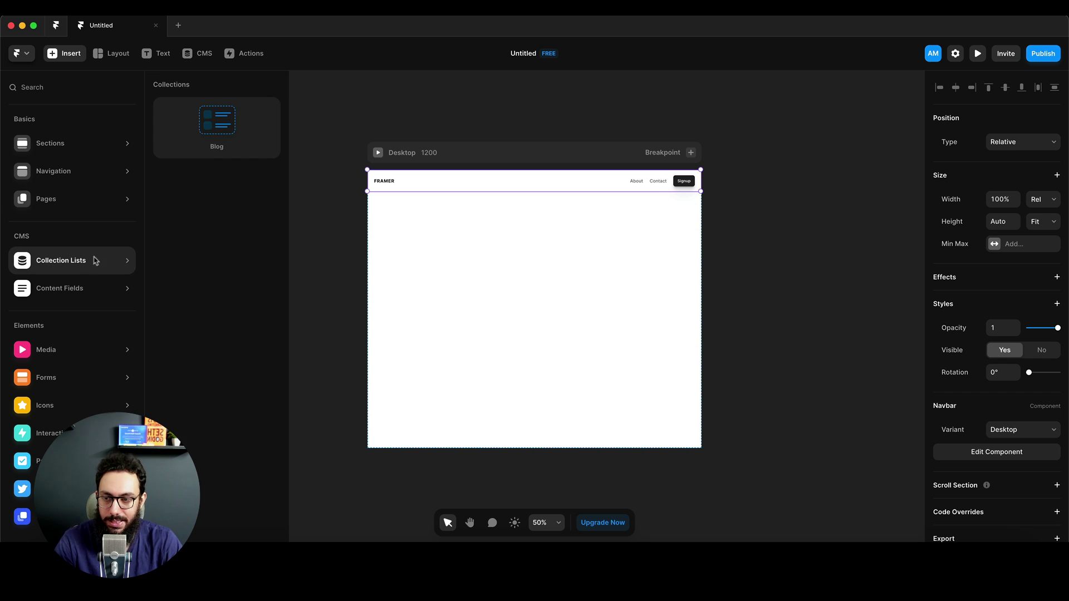
left_click_drag(217, 125, 409, 248)
left_click_drag(209, 120, 657, 329)
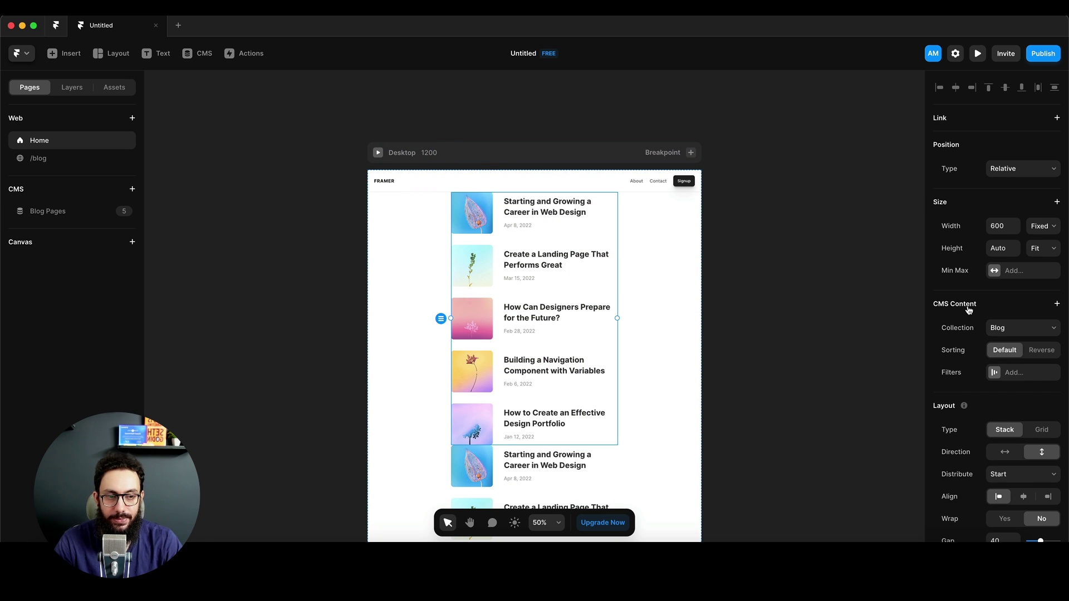
Step: Set the list's width to 1fr and lay its five posts out horizontally
left_click(1004, 228)
type("1fr")
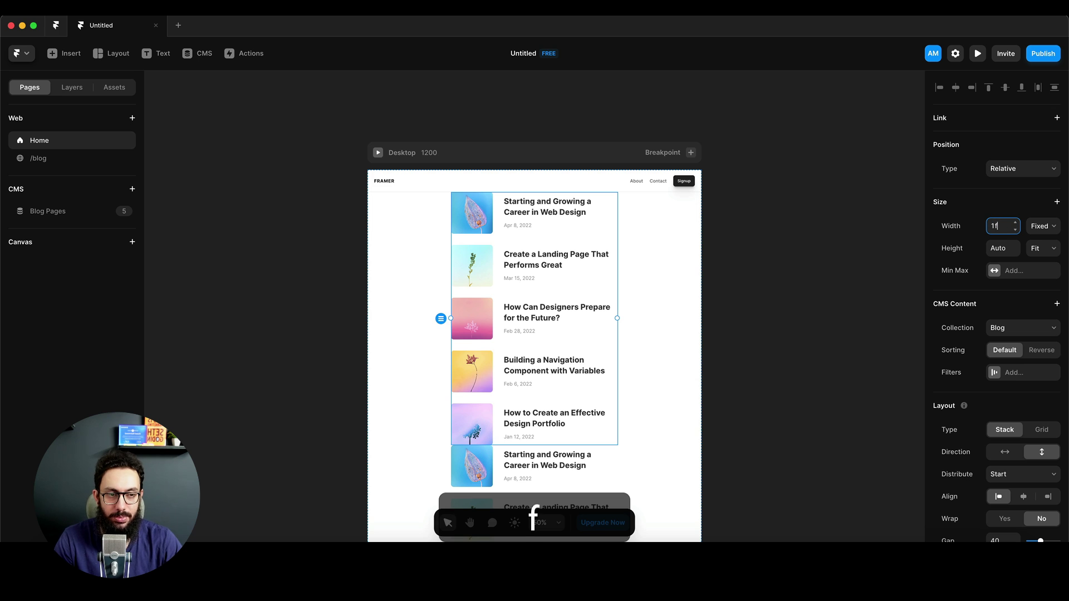
key("Return")
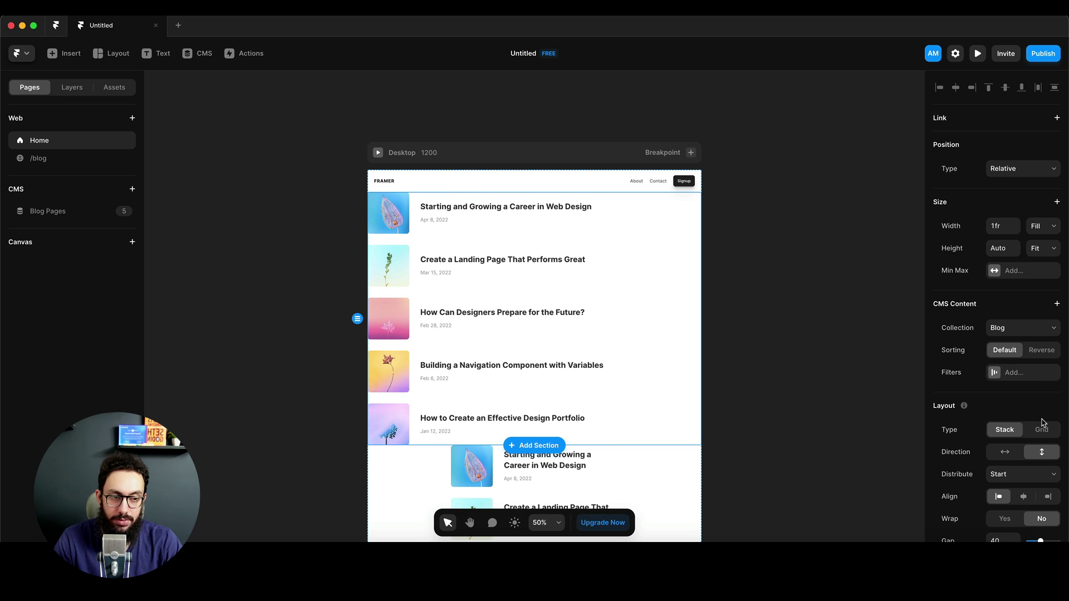
left_click(1042, 429)
key("super+z")
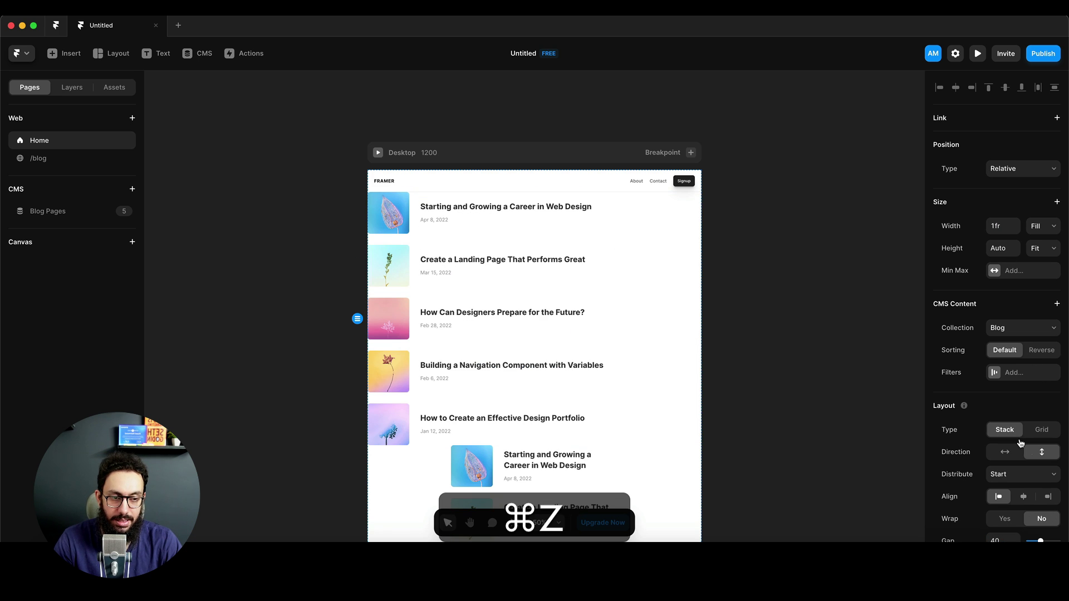
left_click(1014, 455)
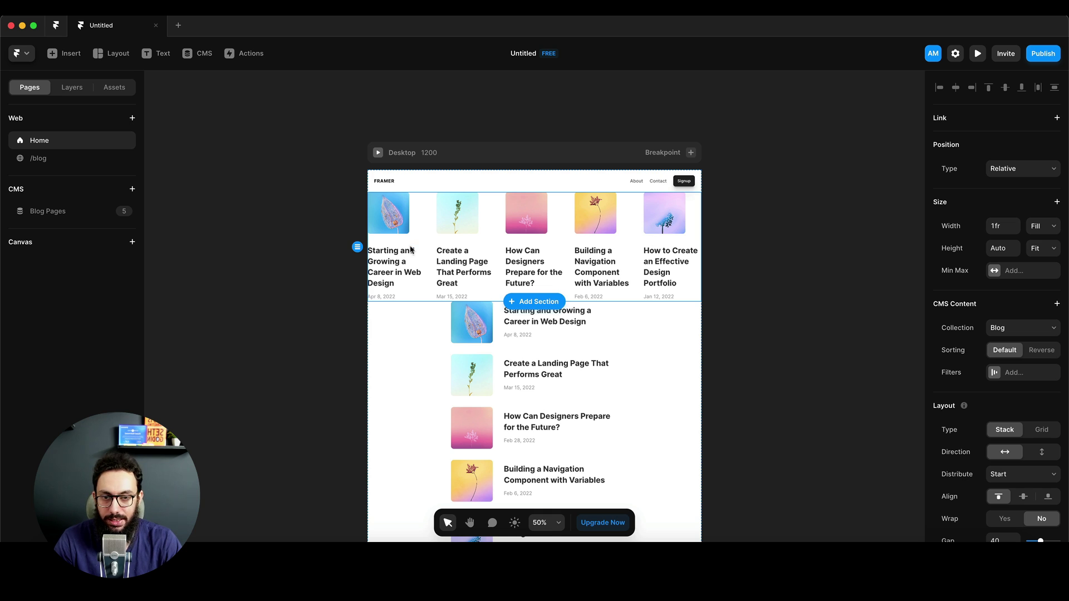
left_click(385, 258)
Step: Apply the Heading 3 text style to the blog card titles
scroll(1021, 480, "down", 3)
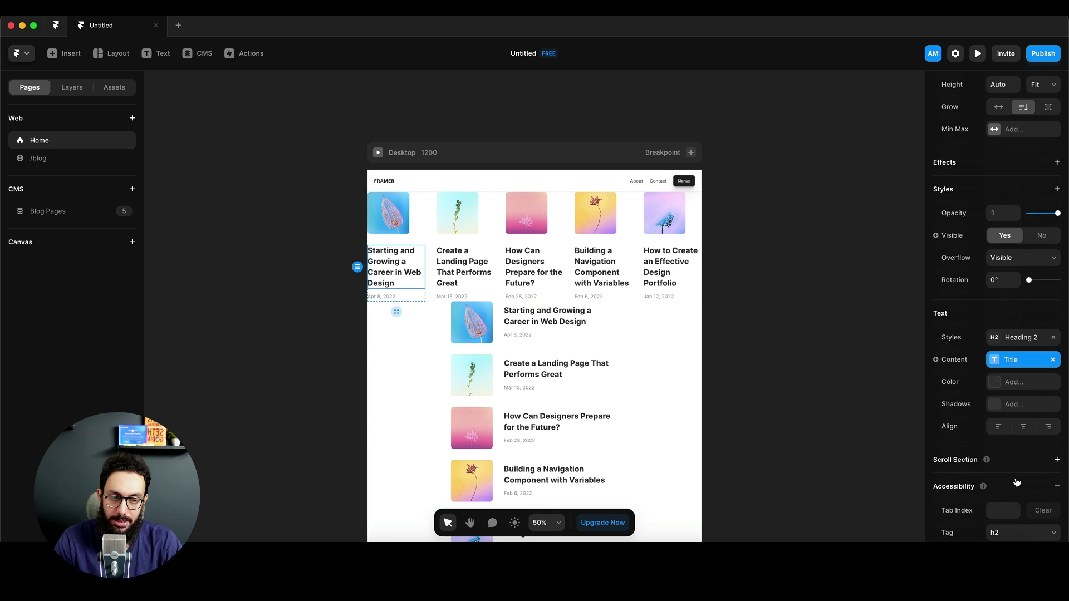
left_click(1022, 338)
left_click(815, 425)
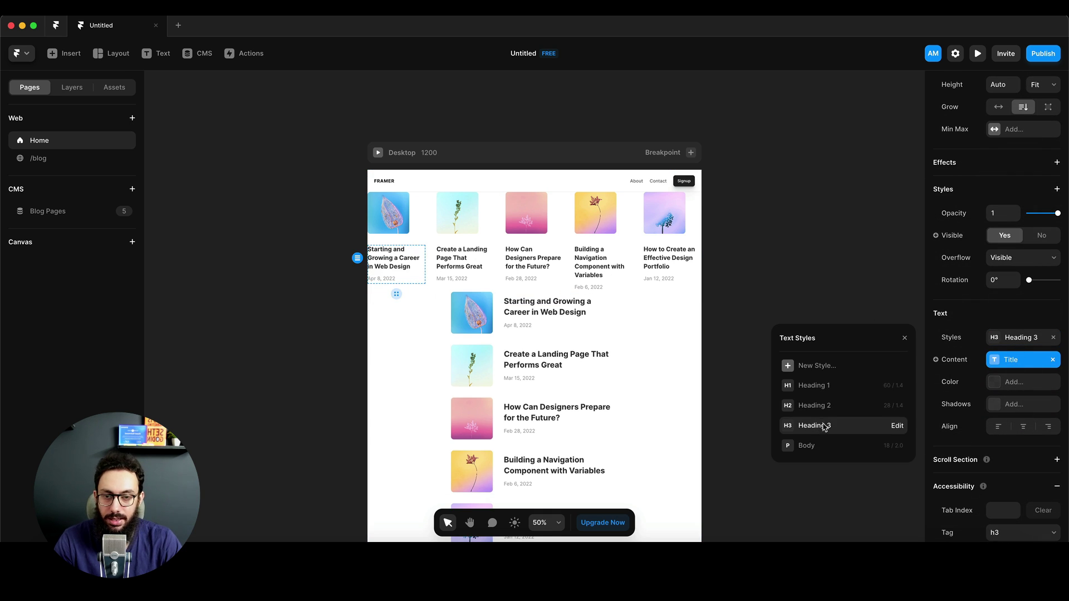
left_click(764, 215)
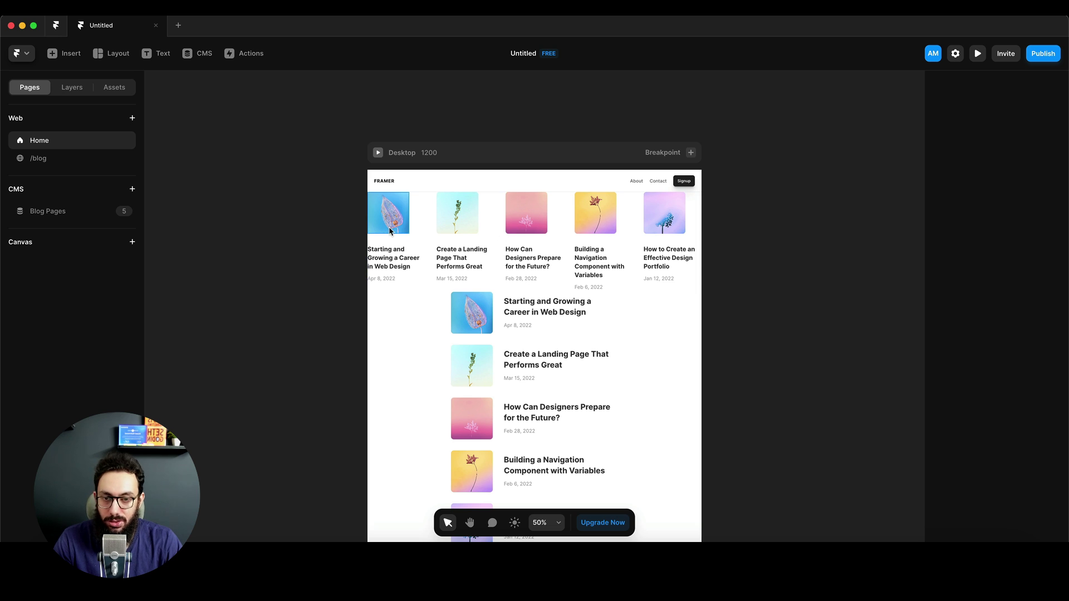
Step: Stack each card vertically and make its cover image 1fr wide with locked aspect ratio
left_click(416, 229)
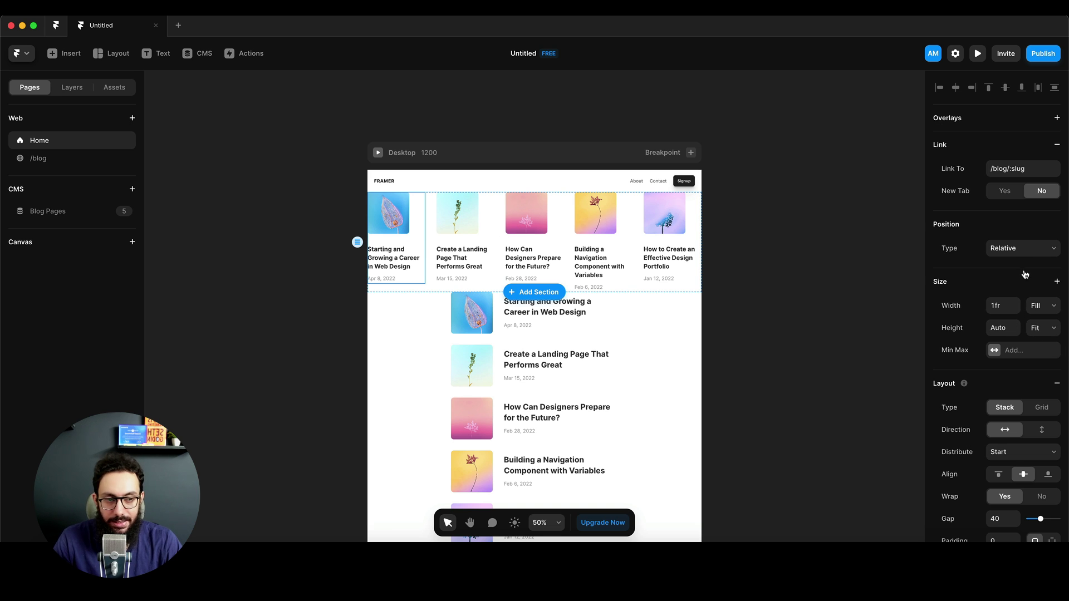
left_click(1040, 429)
left_click(396, 213)
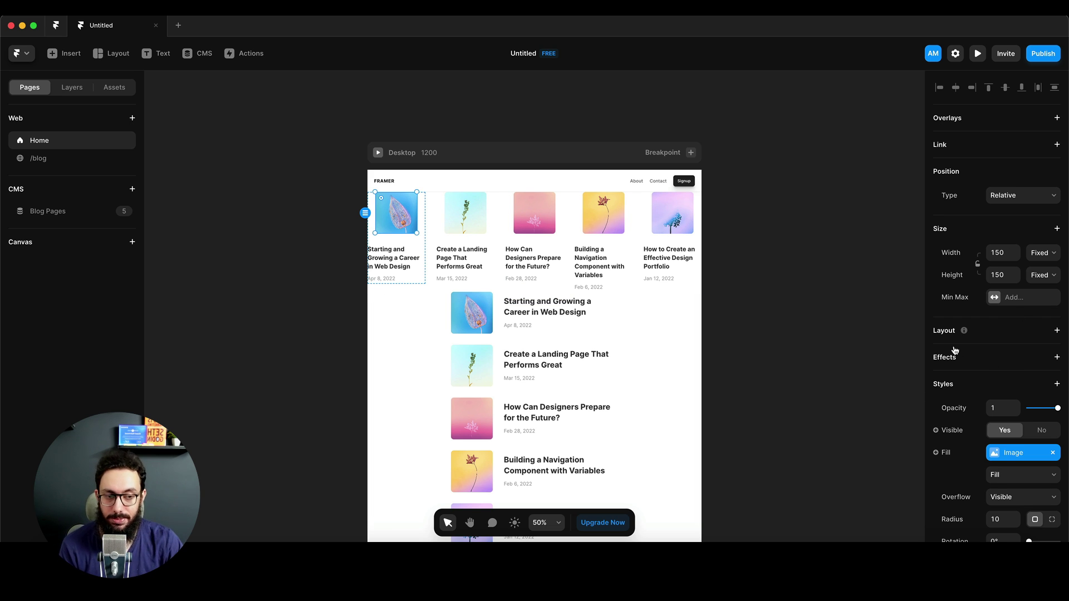
left_click(978, 265)
left_click(1003, 253)
type("1fr")
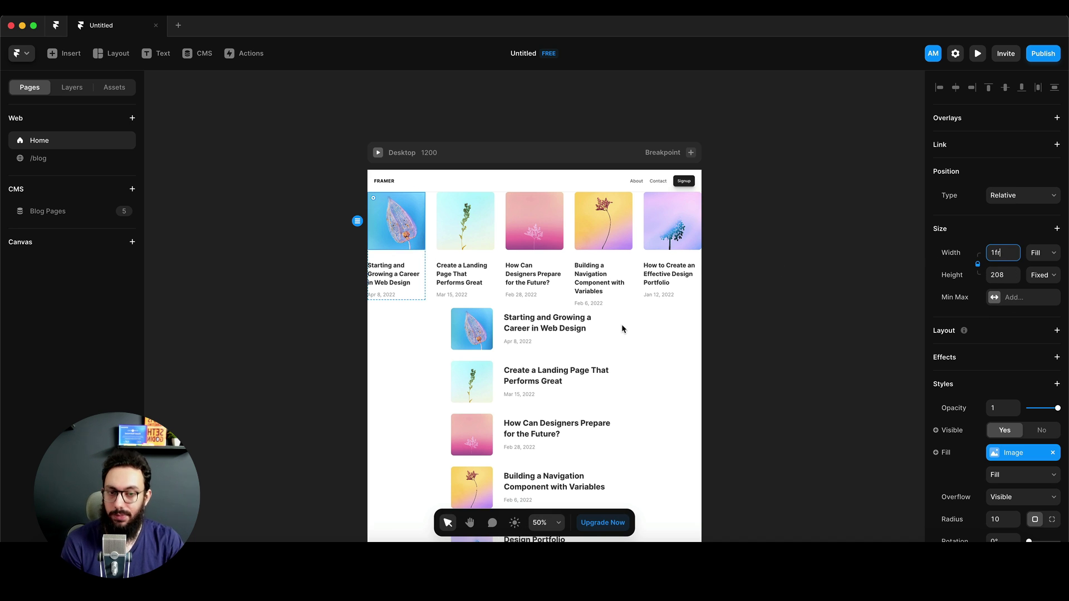
left_click(607, 340)
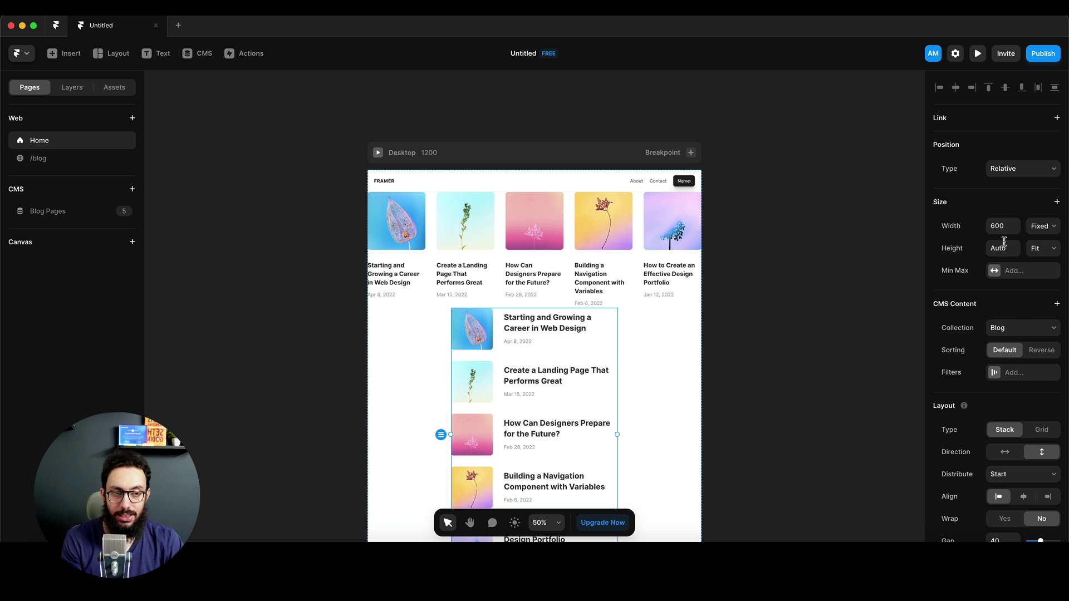
Step: Review the Caladan site's blog layout for reference
key("super+Tab")
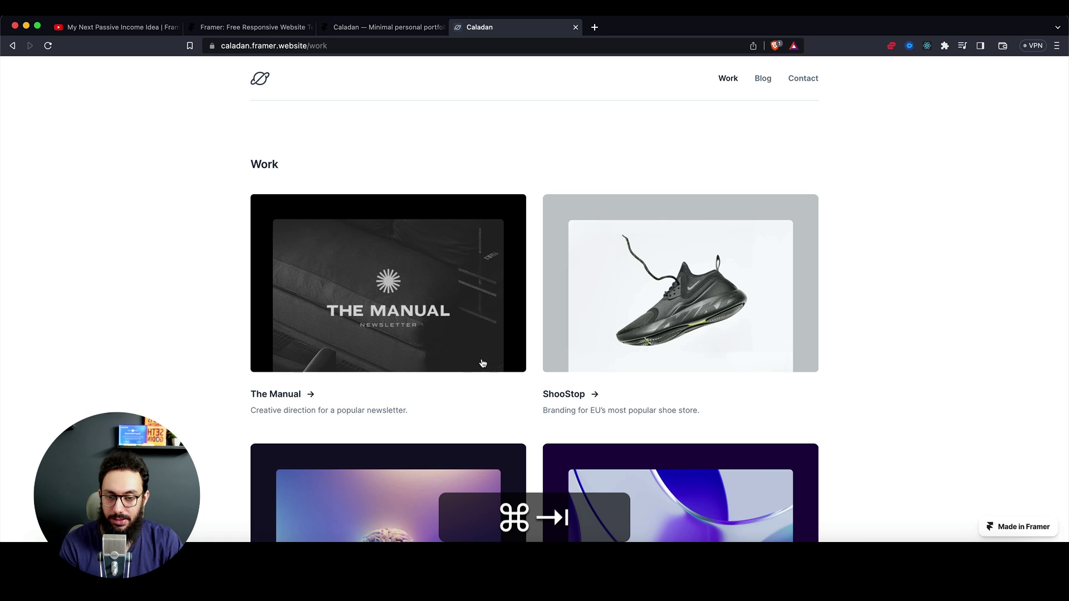
scroll(273, 97, "down", 3)
scroll(272, 97, "up", 3)
scroll(479, 370, "down", 15)
scroll(479, 366, "up", 6)
key("super+Tab")
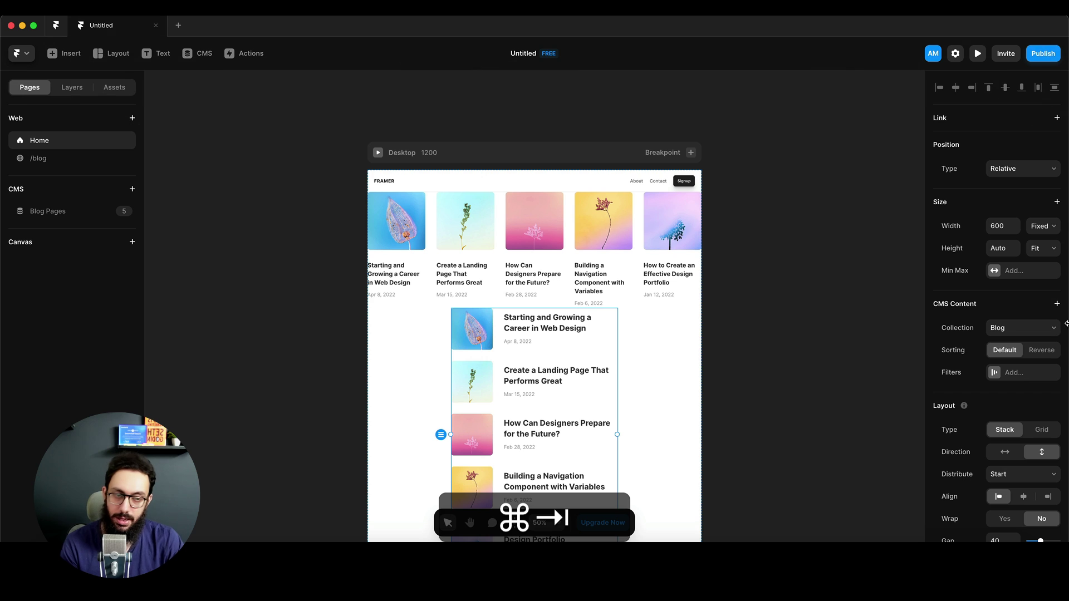
Step: Limit the second Blog list to 3 posts and arrange them horizontally
left_click(1057, 303)
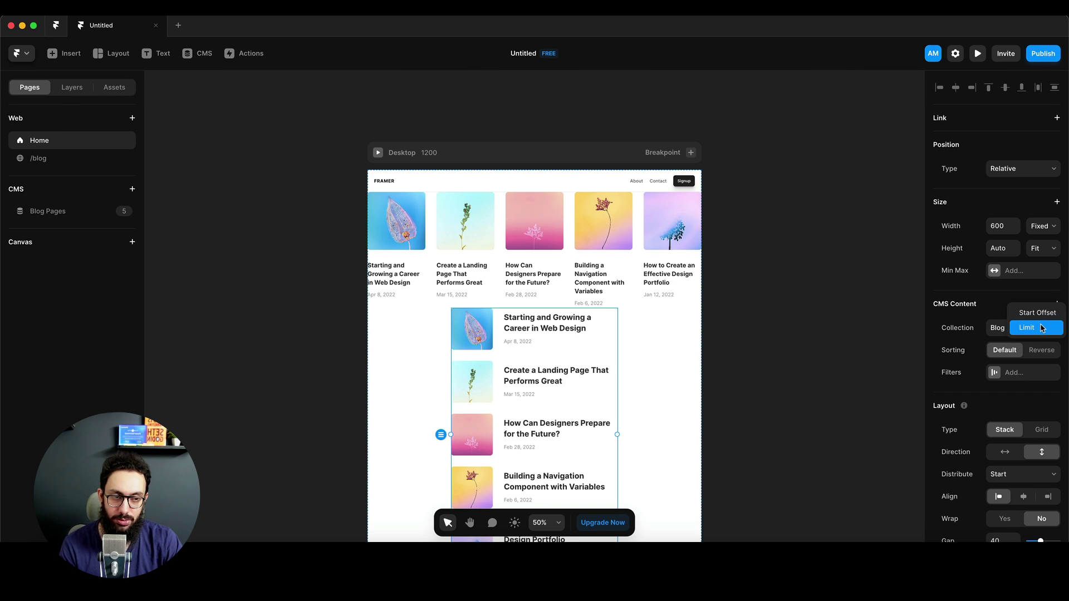
left_click(1042, 328)
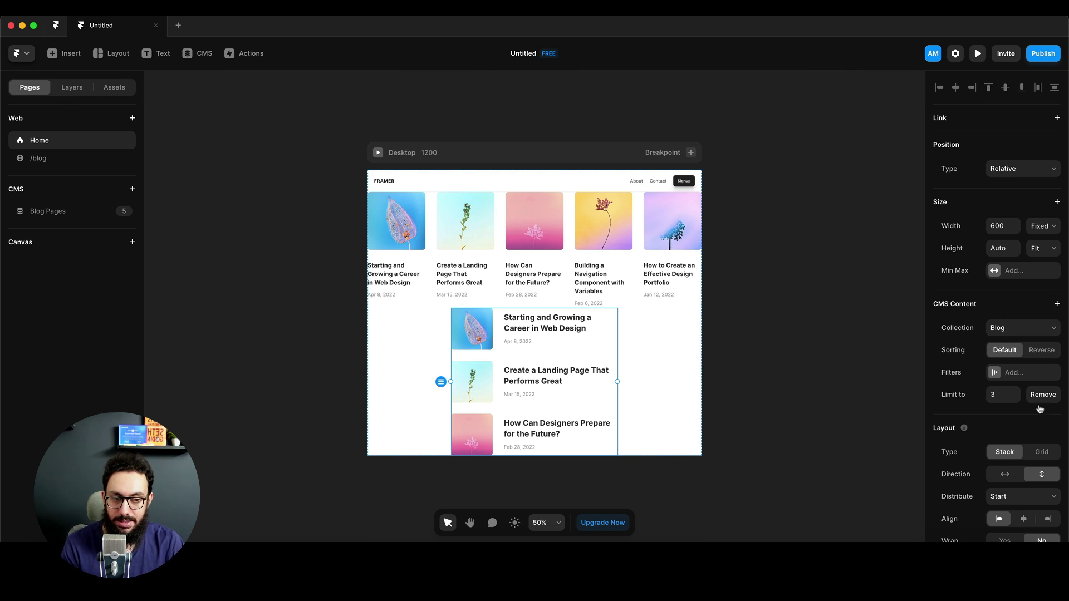
left_click(1006, 474)
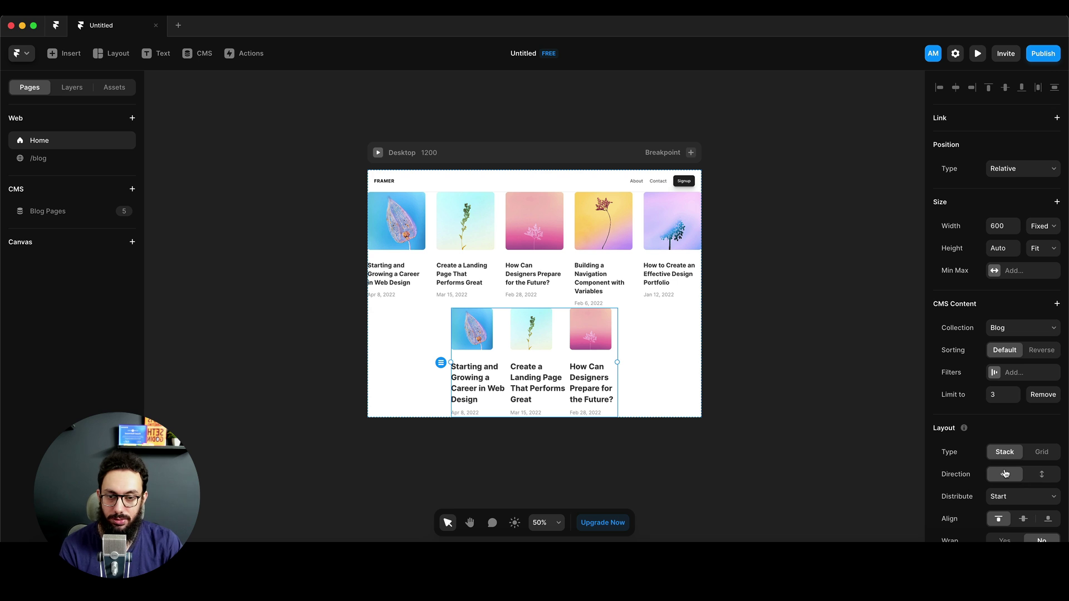
key("super+Tab")
key("super+Tab")
key("Escape")
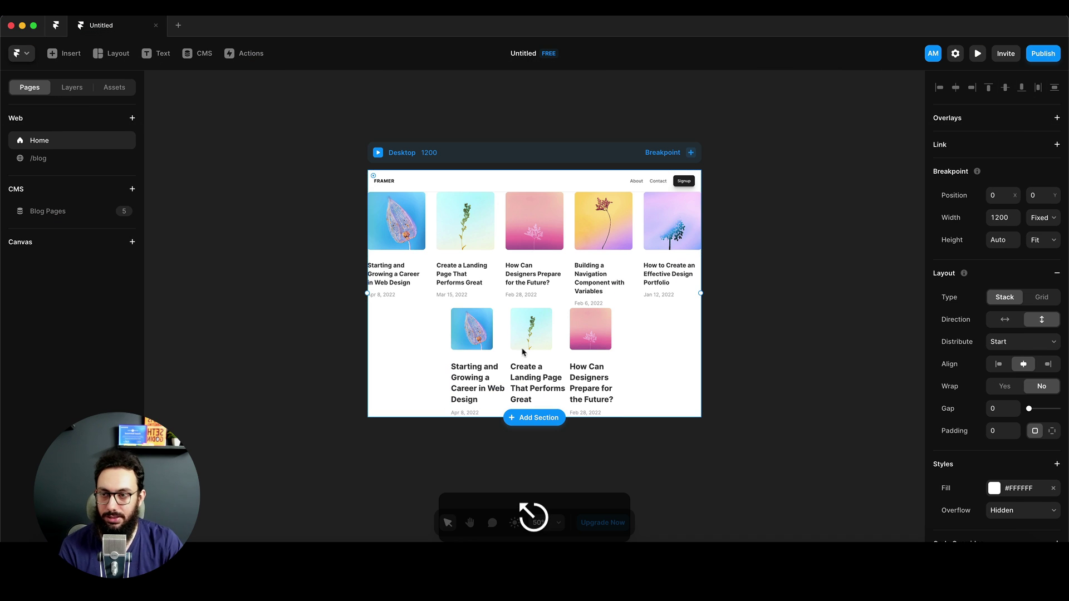
Step: Add a 'Click' button, found by searching 'button', beneath the three-post row, then switch to the browser
key("u")
key("i")
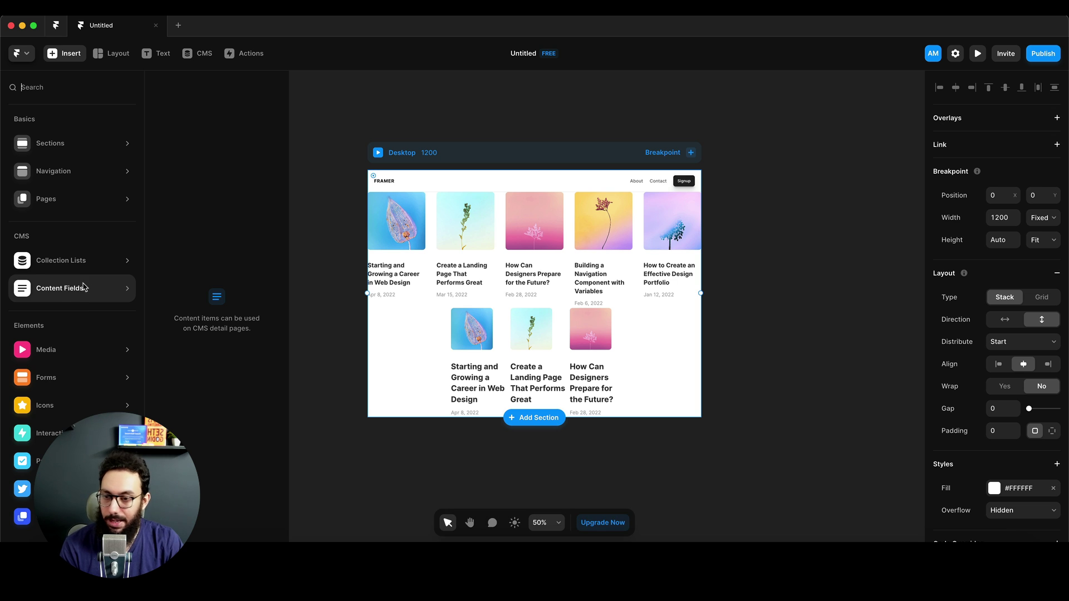
mouse_move(91, 196)
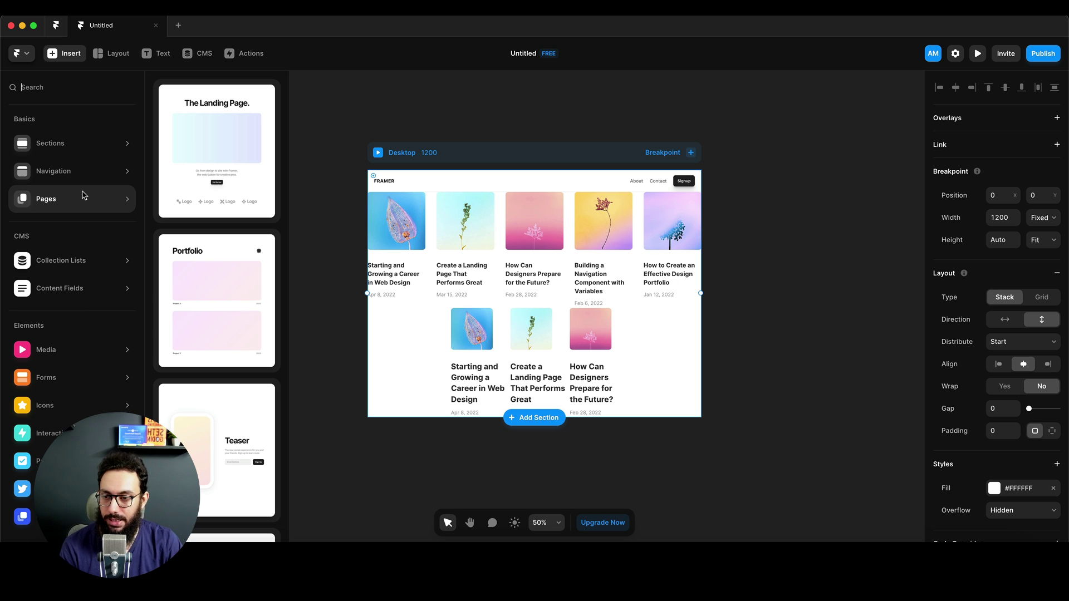
type("button")
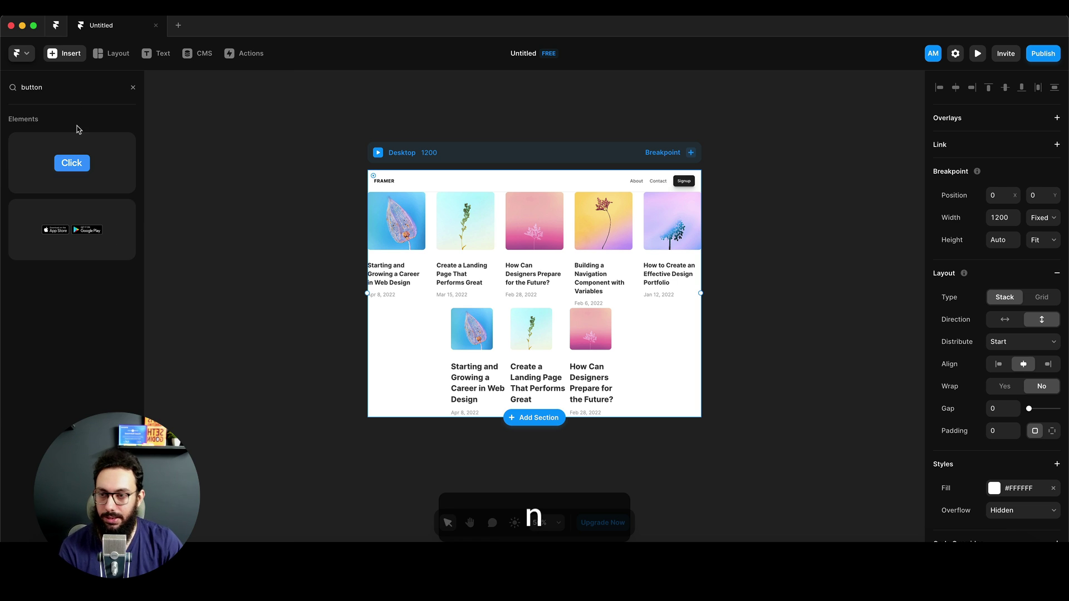
left_click_drag(58, 161, 606, 392)
left_click(535, 424)
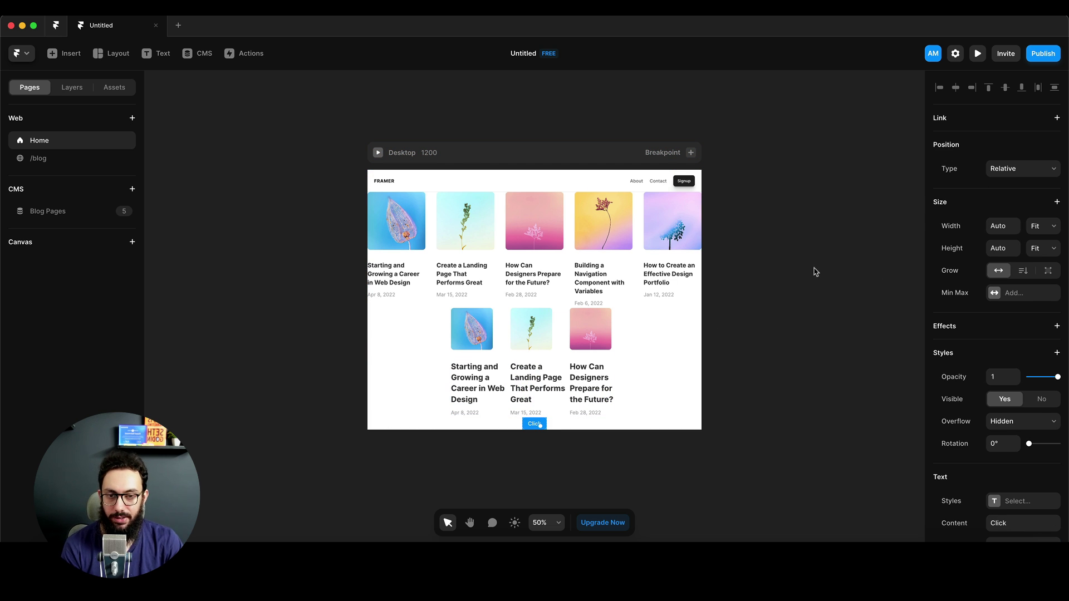
key("super+Tab")
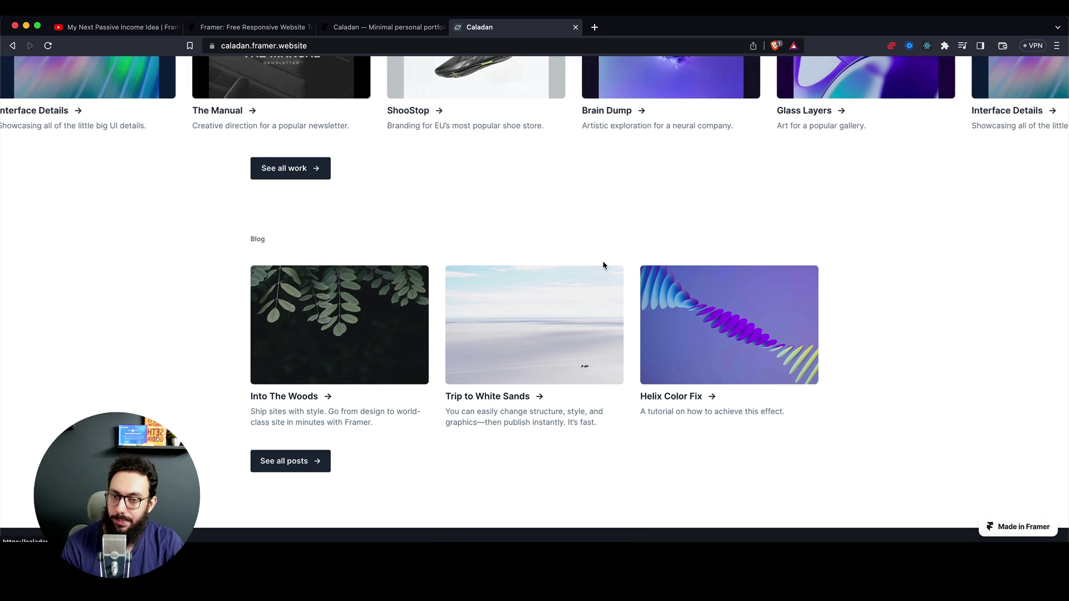
Step: Bring up the Framer free templates tab and scroll the gallery to find Boost
key("super+Tab")
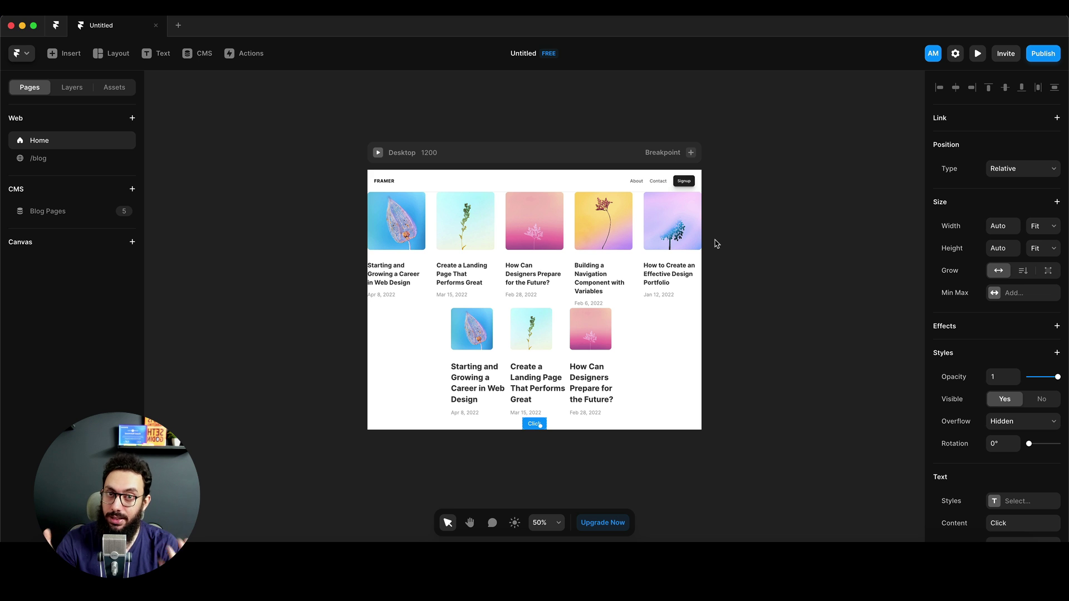
key("super+Tab")
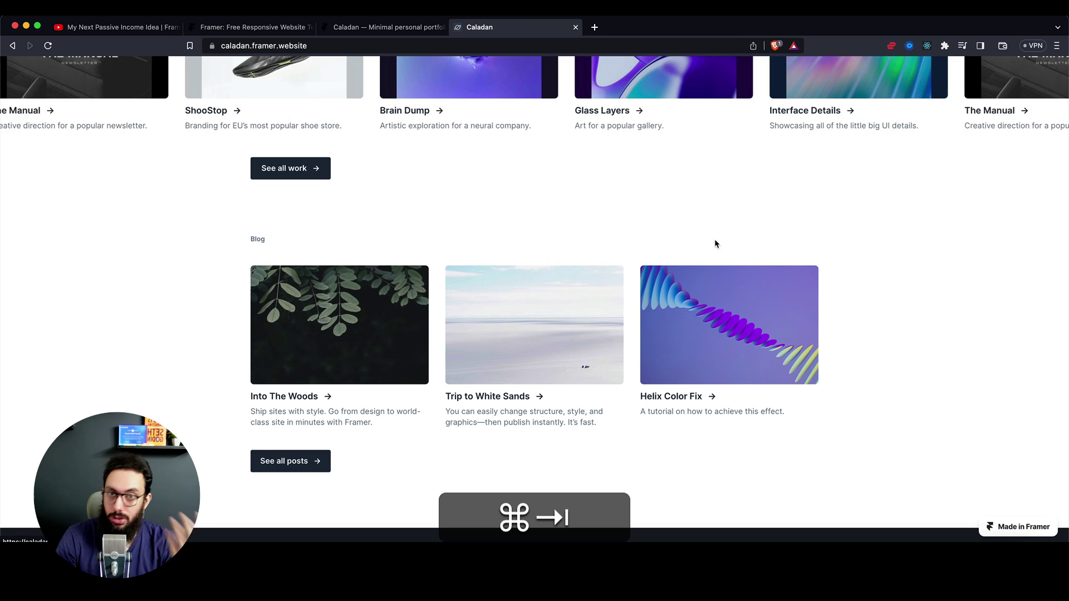
key("super+2")
scroll(480, 123, "up", 10)
scroll(472, 124, "down", 10)
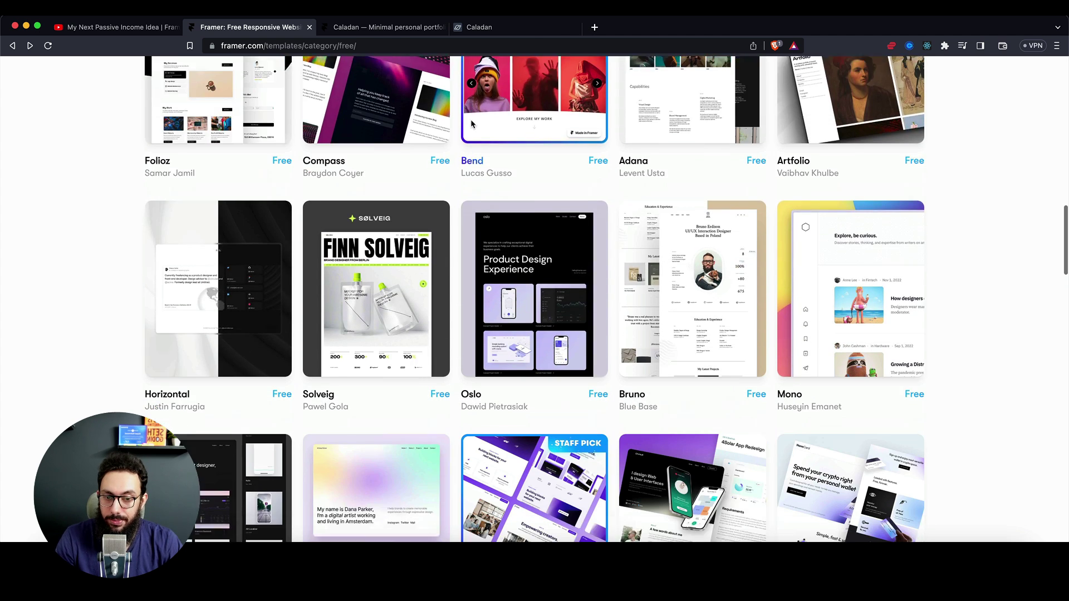
Step: Open the Boost template's live preview at boost.framer.website in a new tab
left_click(505, 272)
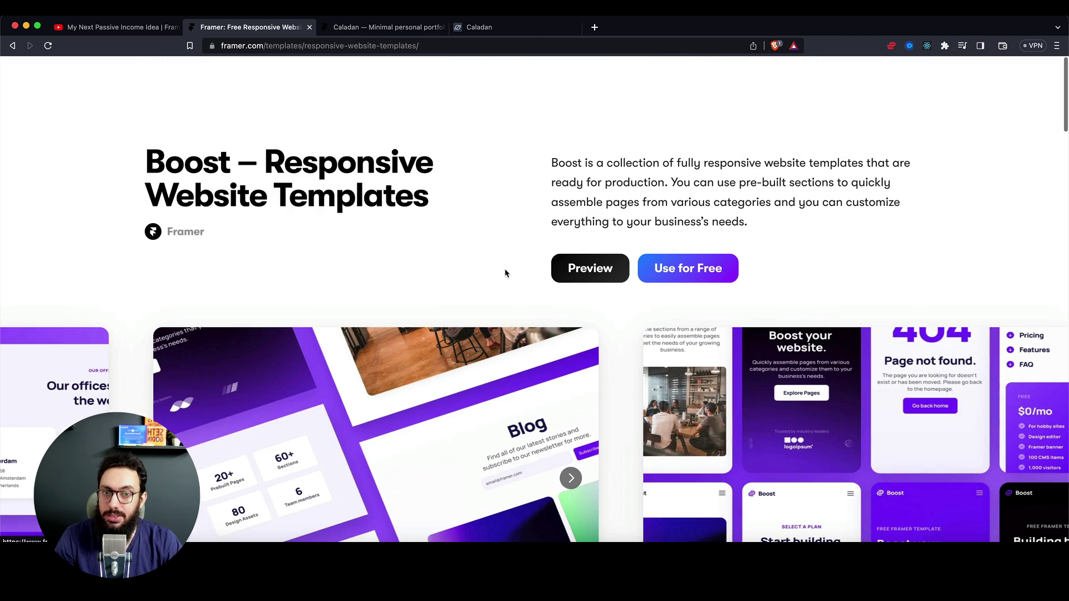
left_click(609, 273)
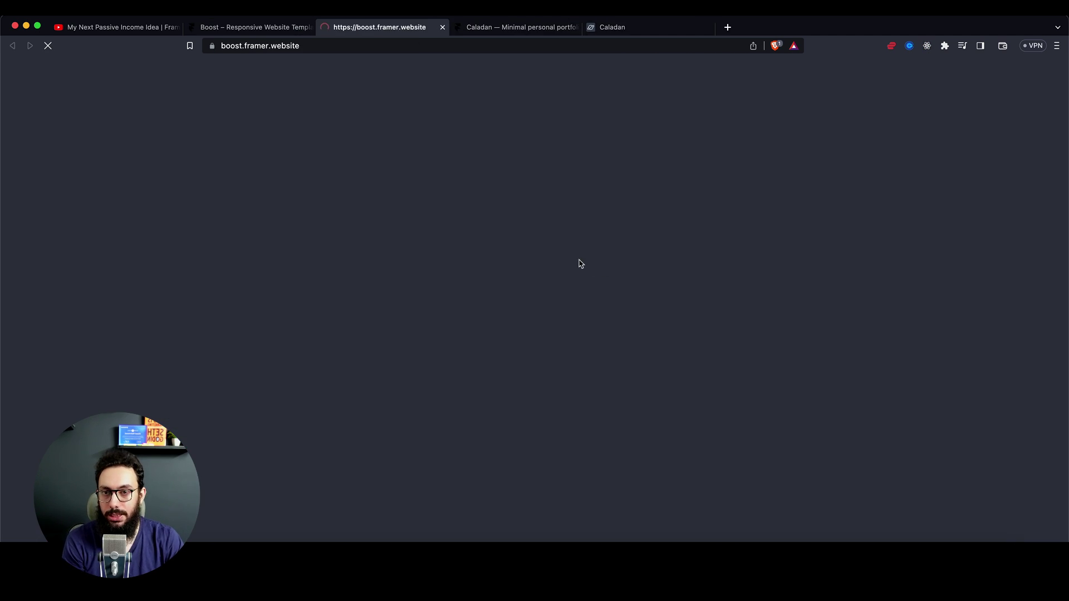
scroll(558, 229, "down", 4)
scroll(557, 228, "down", 12)
scroll(558, 228, "up", 4)
scroll(558, 229, "down", 9)
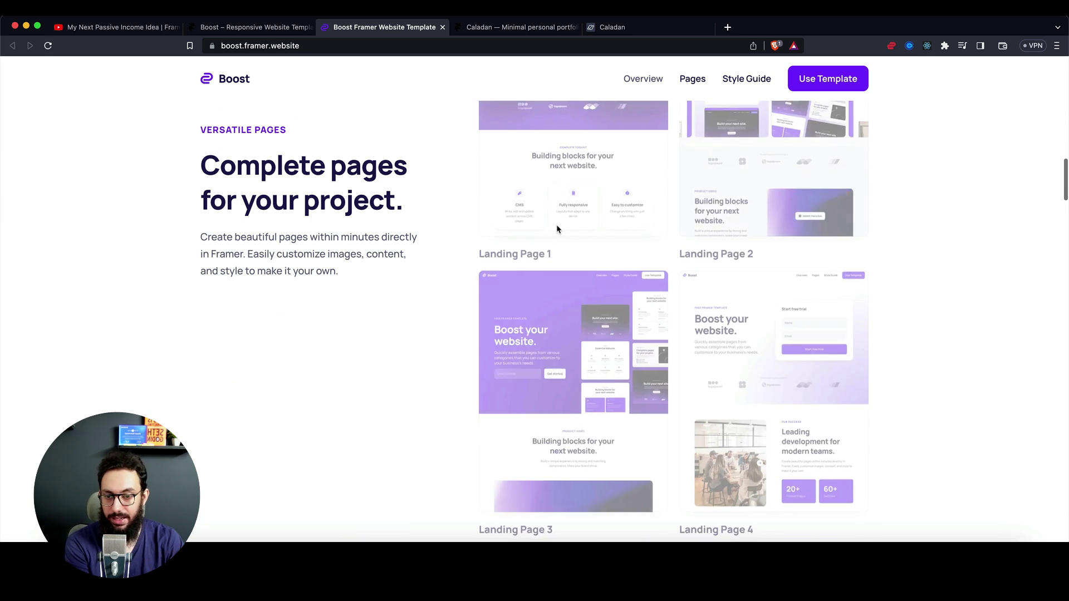
scroll(557, 229, "up", 5)
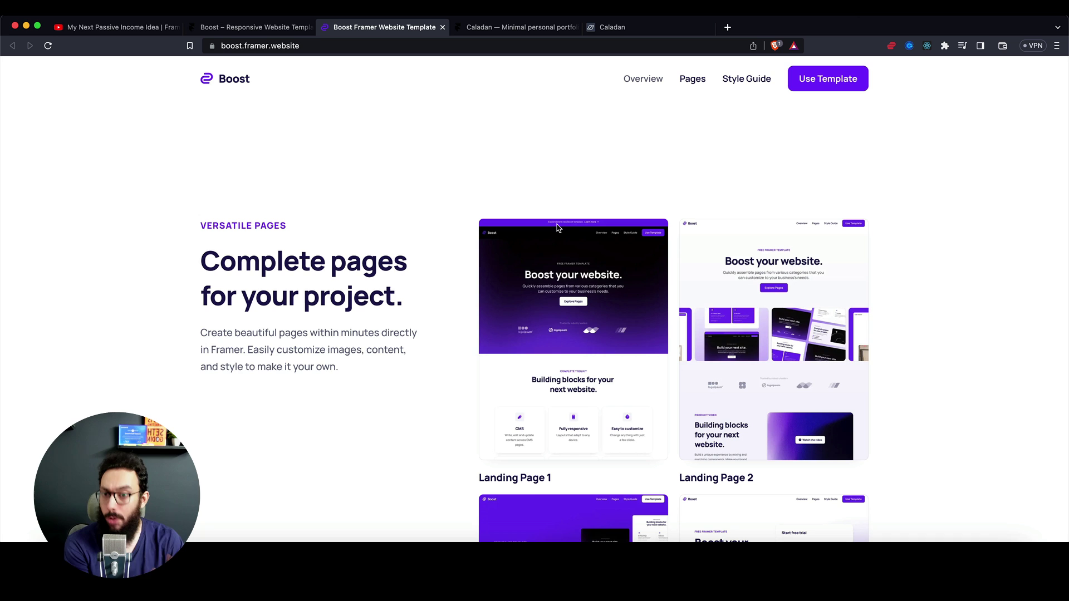
Step: Scroll the Complete pages section down through Legal, Changelog, 404 and Styleguide
scroll(557, 227, "down", 5)
scroll(557, 227, "up", 2)
scroll(594, 214, "down", 7)
scroll(595, 217, "up", 4)
scroll(700, 217, "down", 8)
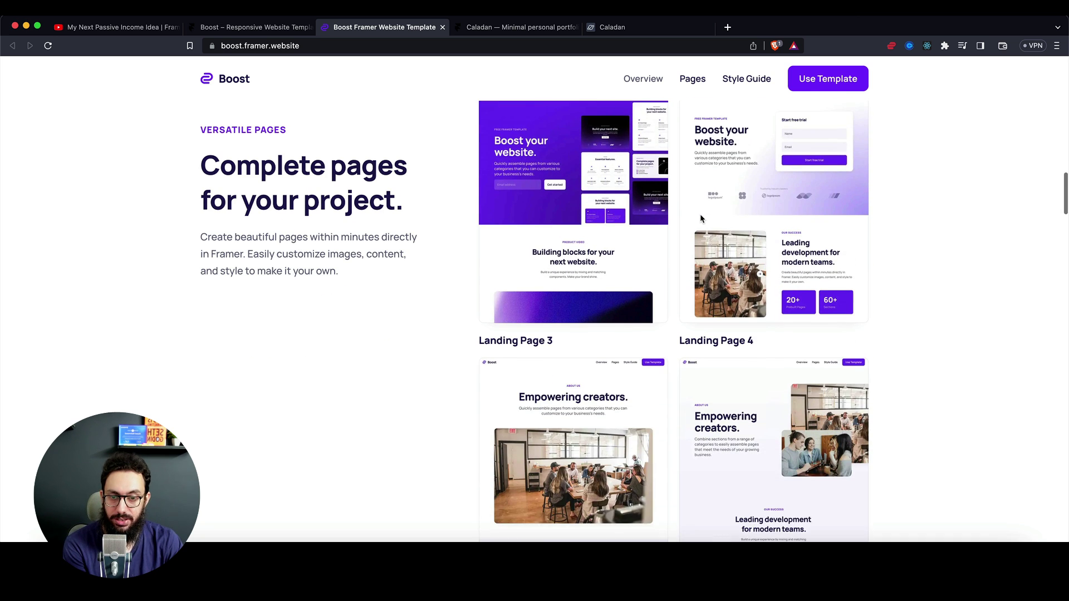
scroll(700, 217, "down", 8)
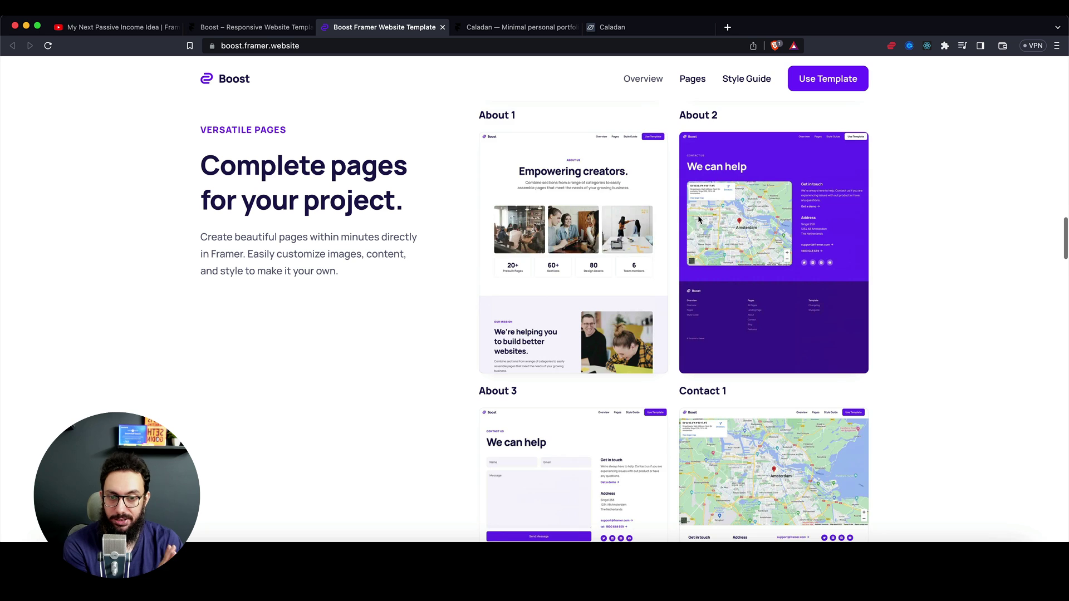
scroll(697, 215, "down", 10)
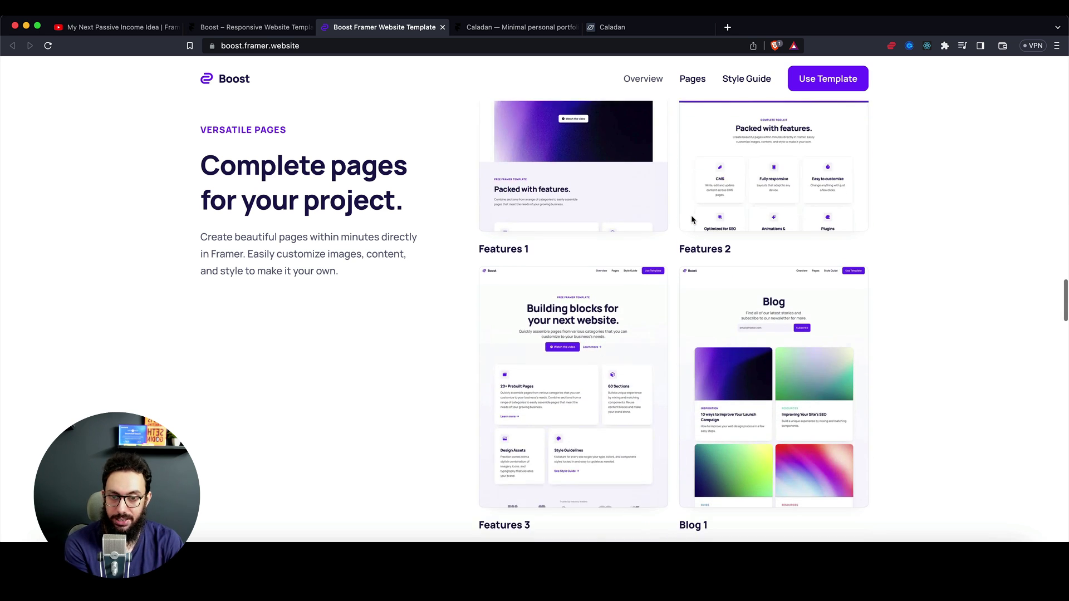
scroll(692, 218, "down", 10)
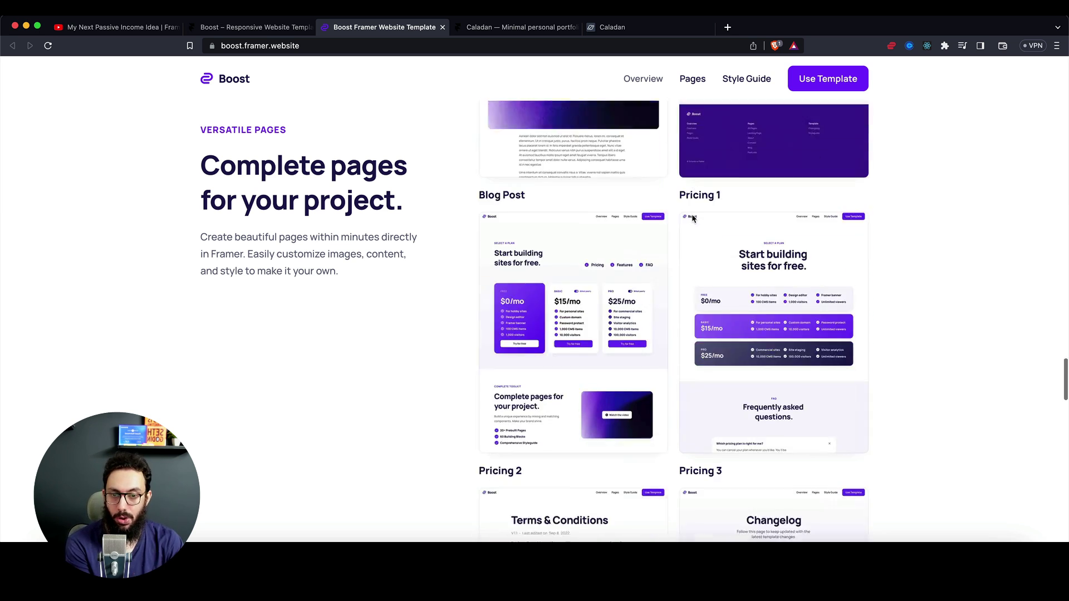
scroll(693, 216, "down", 5)
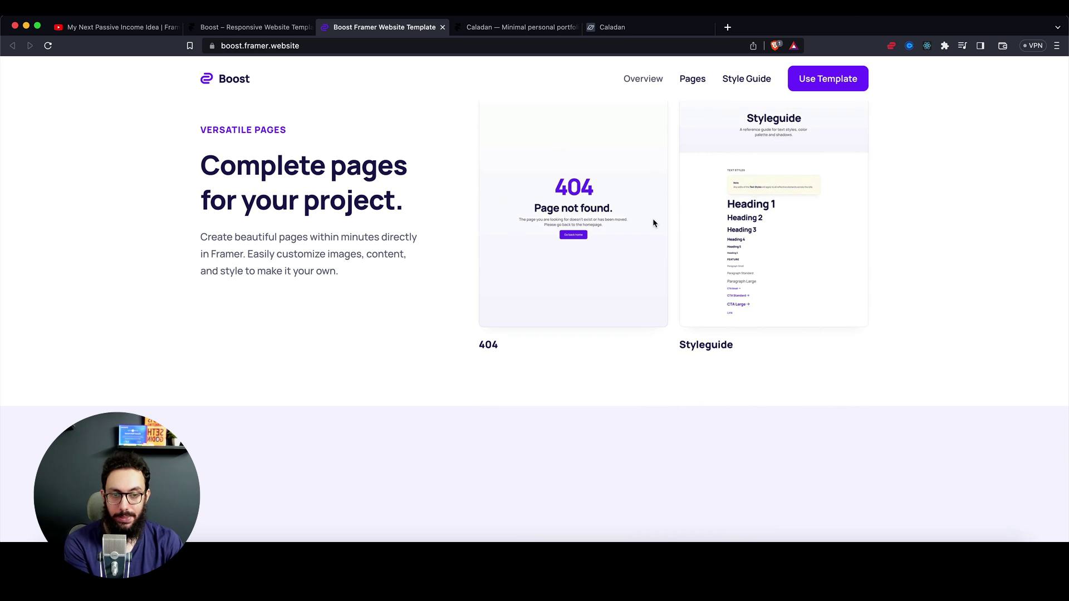
scroll(654, 221, "up", 6)
scroll(653, 223, "up", 3)
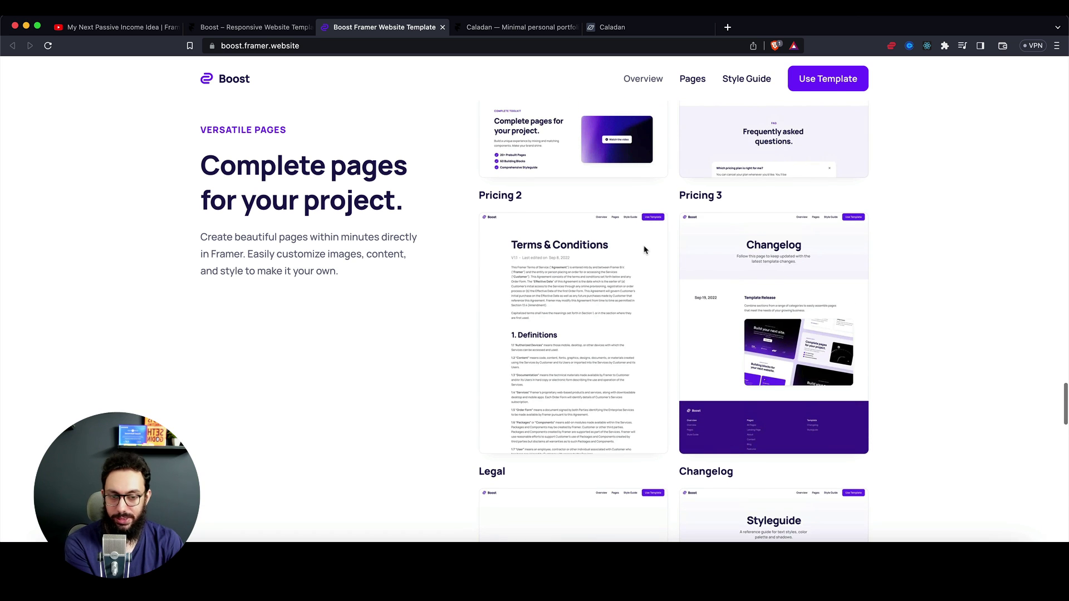
scroll(645, 243, "down", 7)
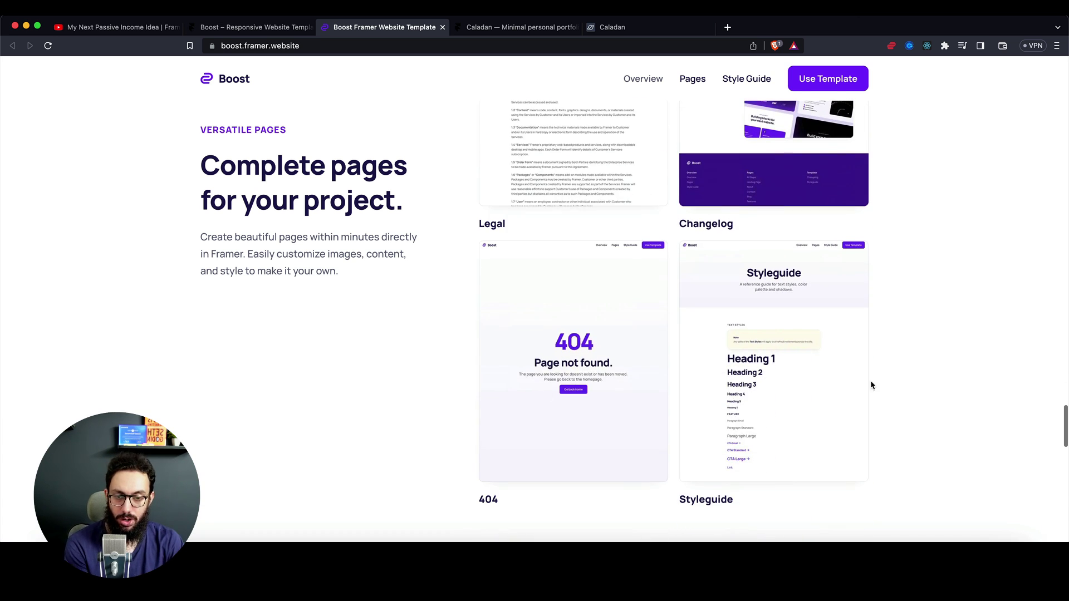
Step: View the Boost Style Guide colours, then return to the 'Boost your website.' home page
left_click(720, 80)
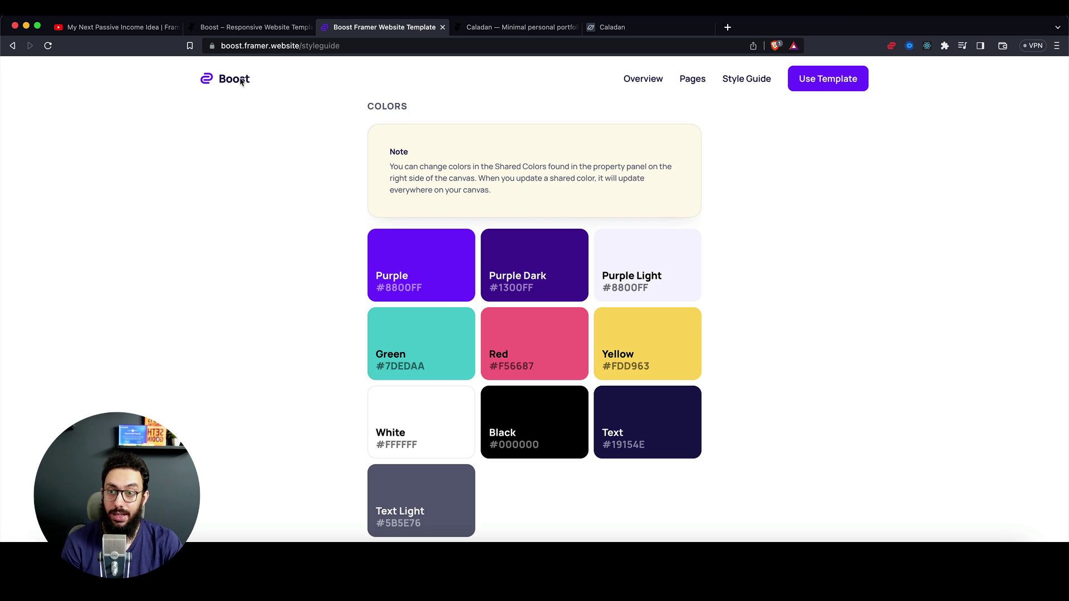
left_click(241, 81)
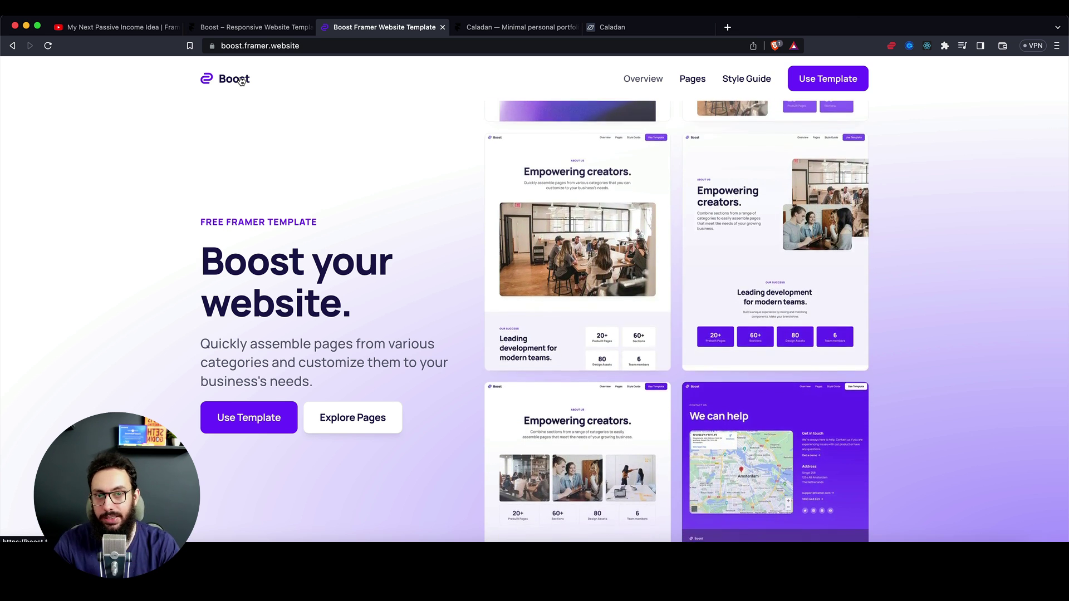
scroll(315, 196, "down", 3)
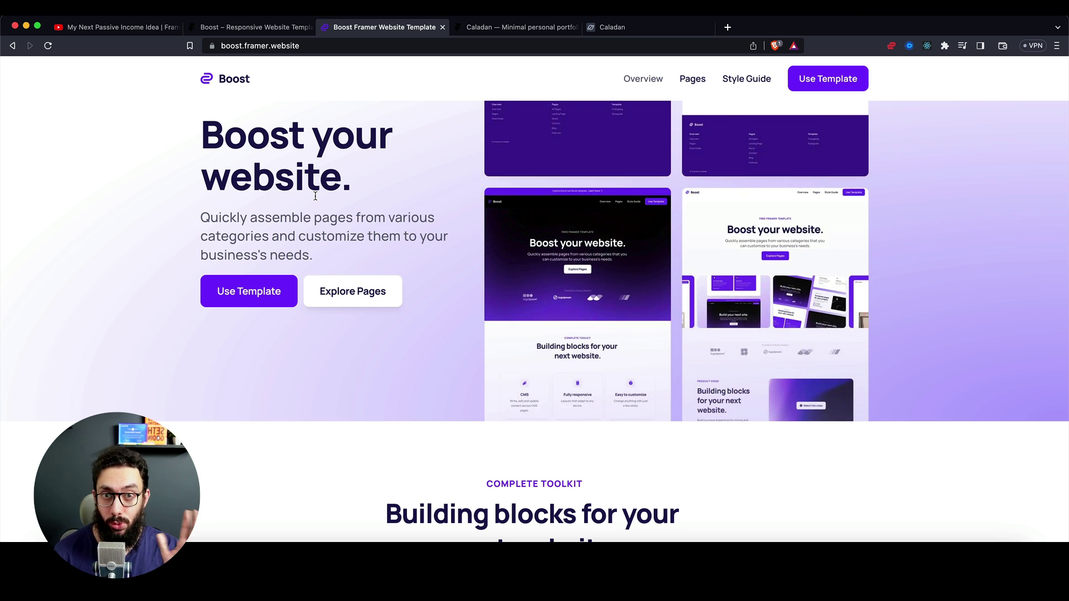